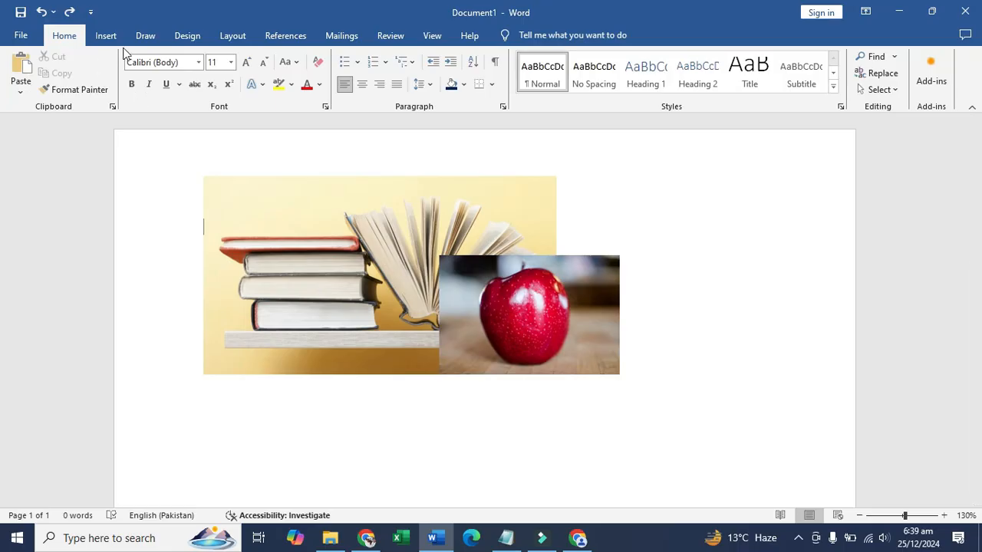
Delete the books picture and the apple picture from the page
left_click(145, 36)
left_click(109, 39)
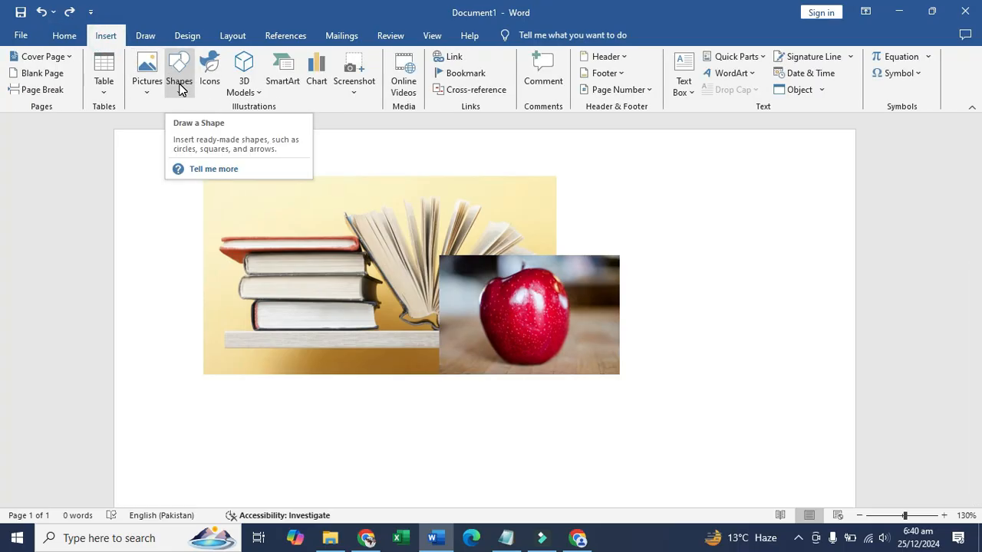
left_click(585, 280)
key("Delete")
key("Delete")
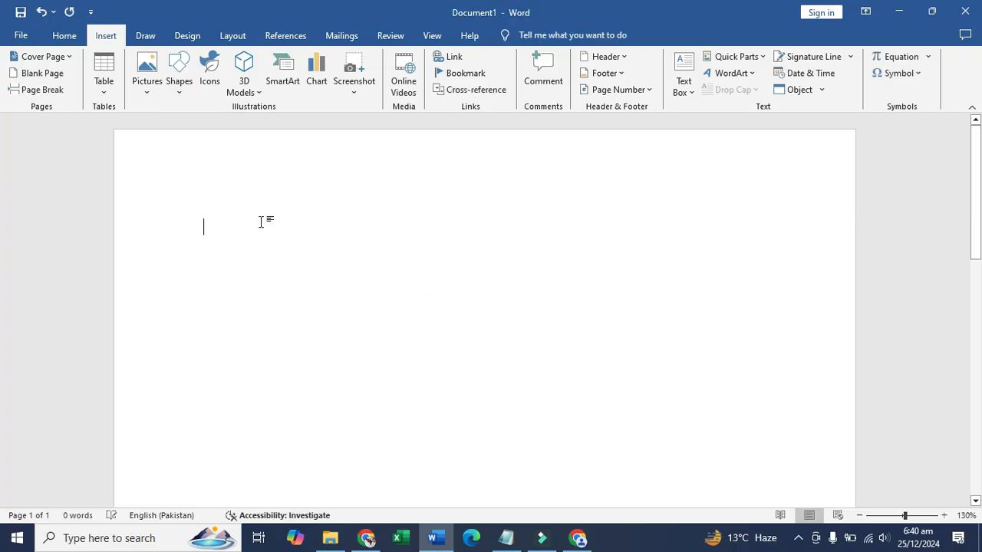
Insert a 2.54 cm by 2.54 cm oval shape in the middle of the page
left_click(179, 75)
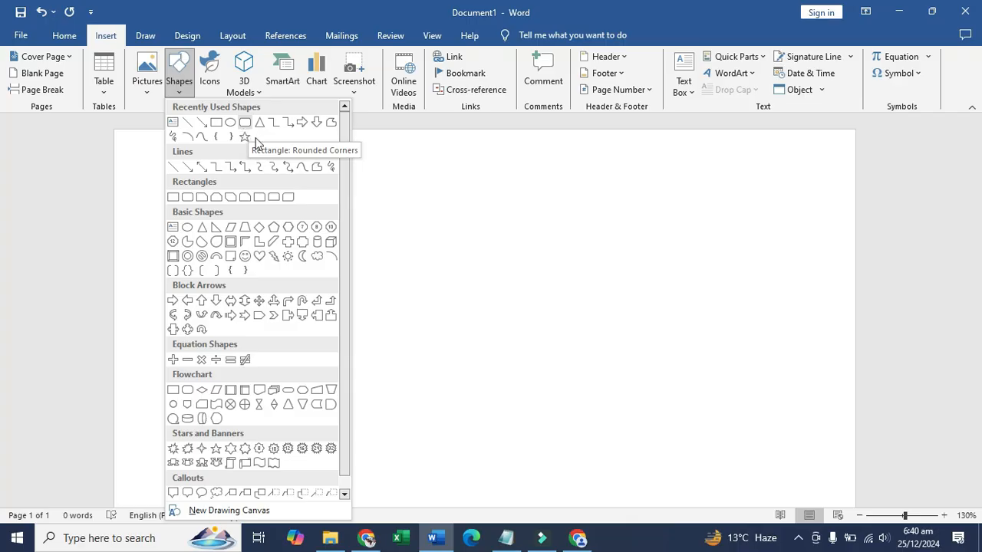
scroll(235, 257, "down", 1)
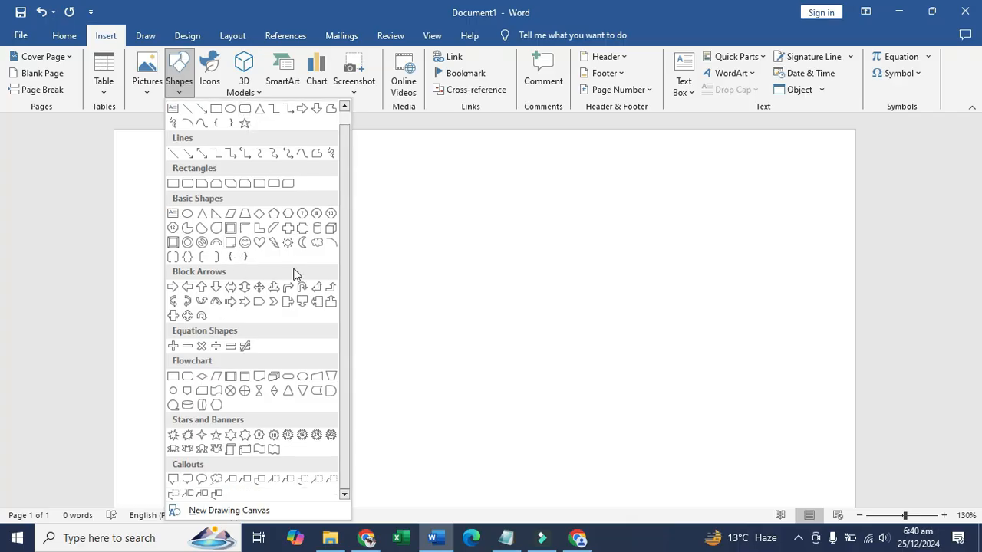
scroll(237, 256, "up", 1)
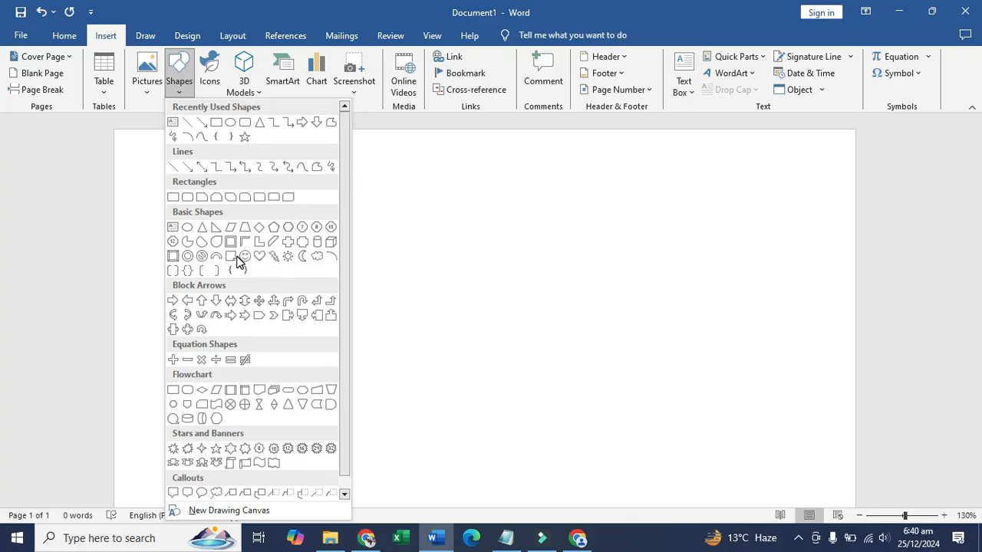
left_click(231, 124)
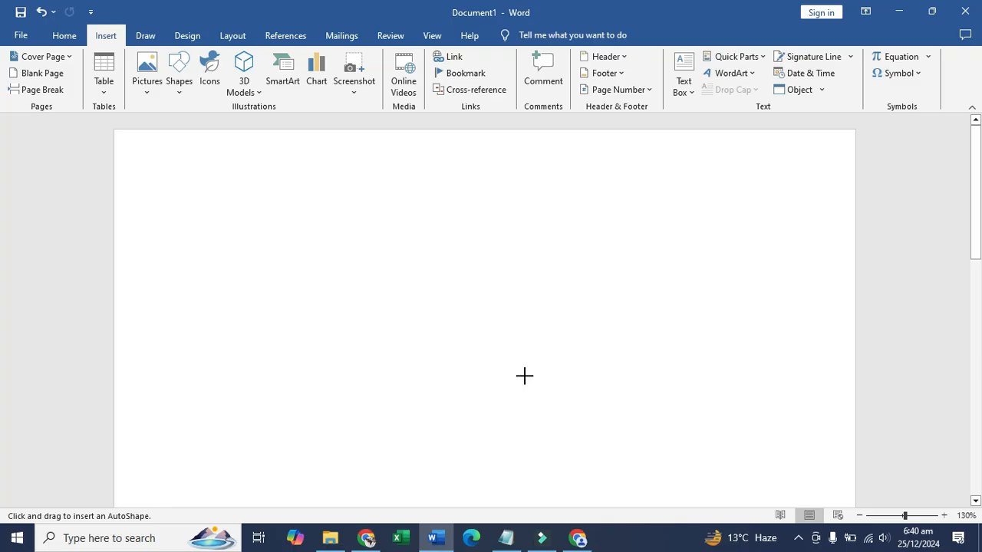
left_click(389, 310)
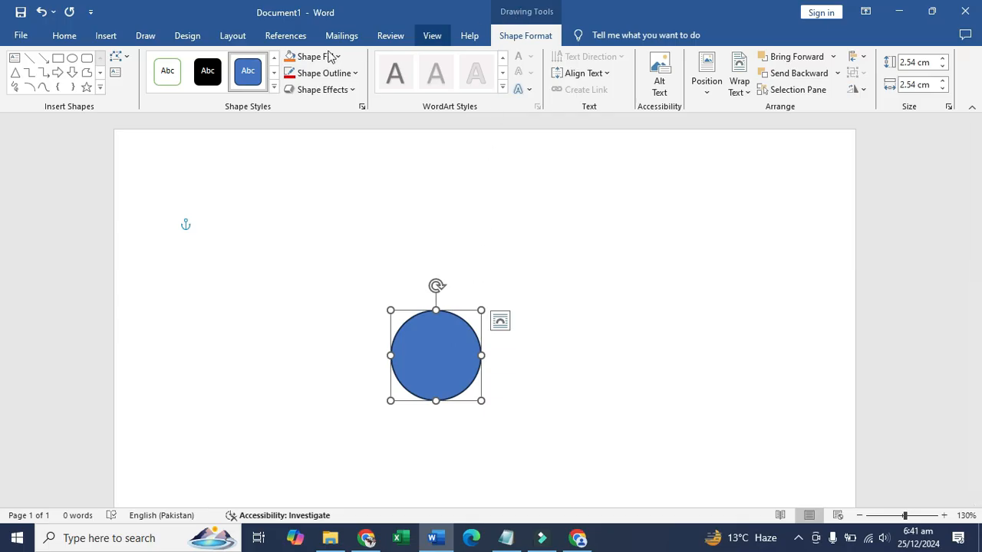
Look through the theme styles for the circle without applying one, and move the circle up near the page's top margin
left_click(274, 87)
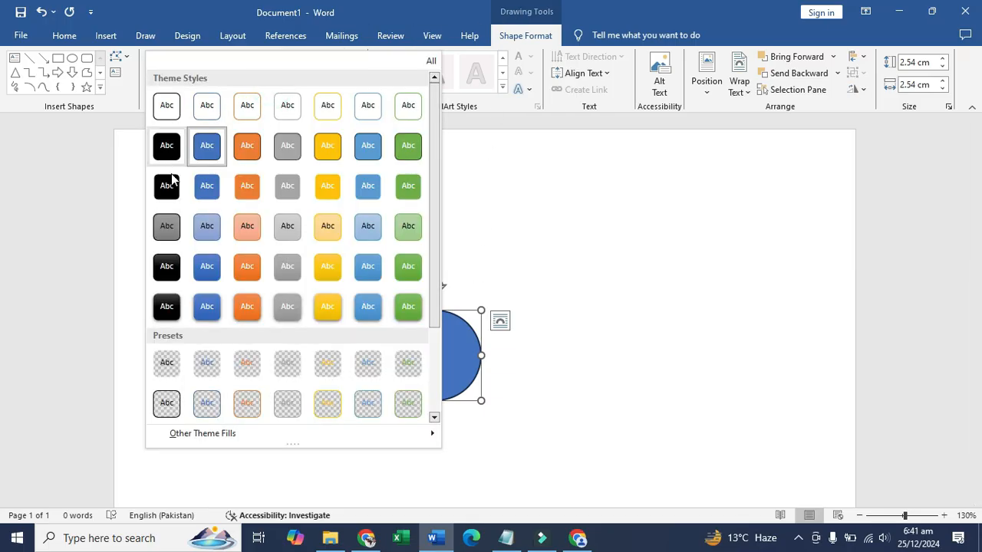
left_click(465, 232)
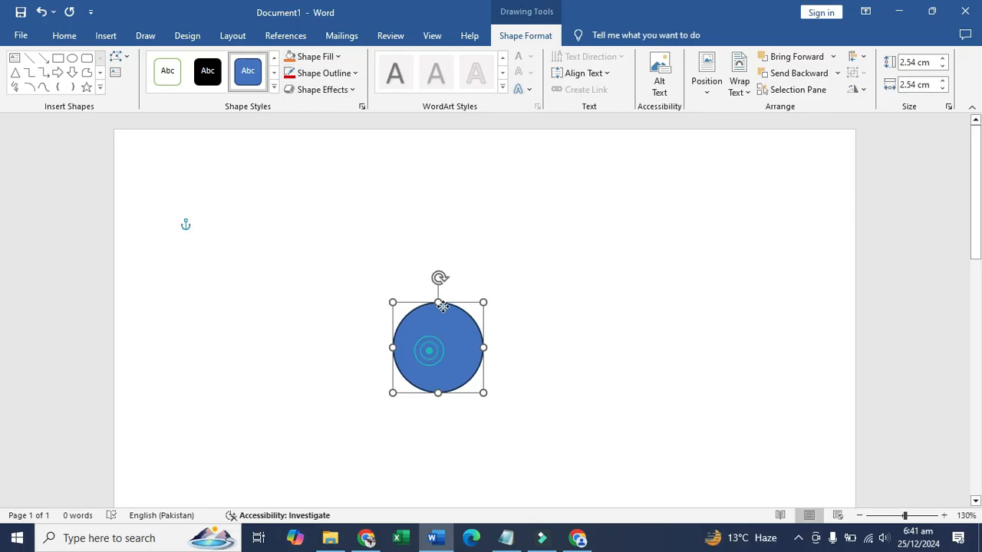
left_click_drag(431, 346, 460, 226)
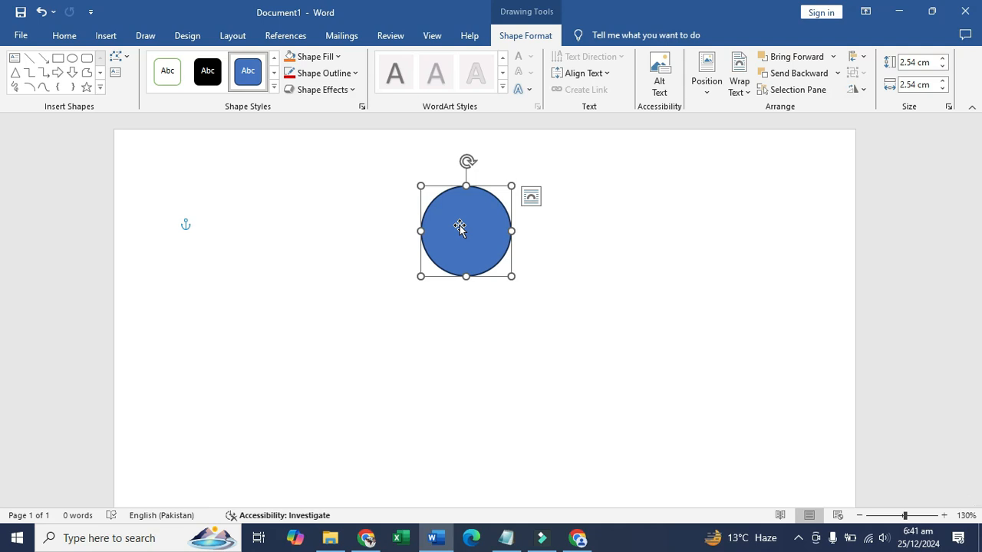
Add the text "Step 01" inside the circle
right_click(459, 227)
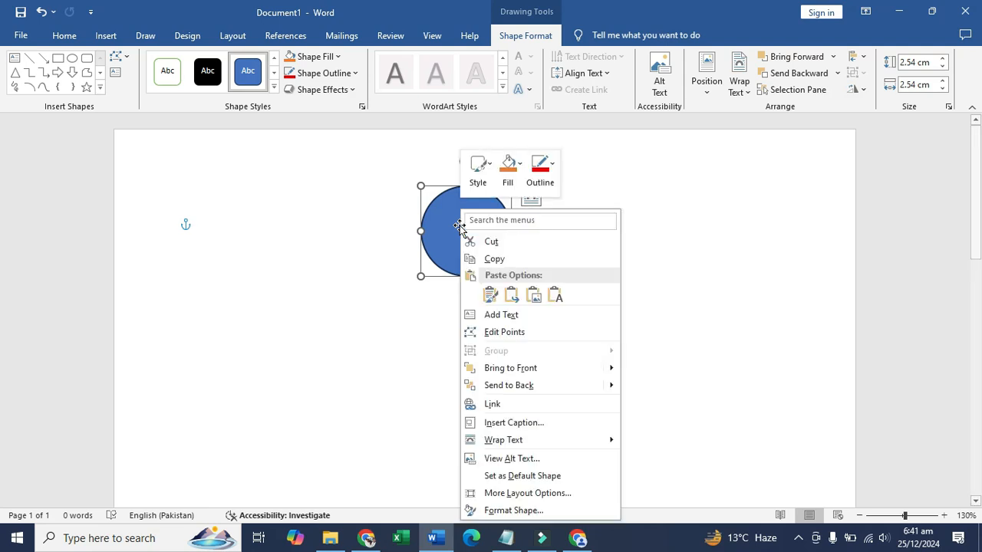
left_click(513, 319)
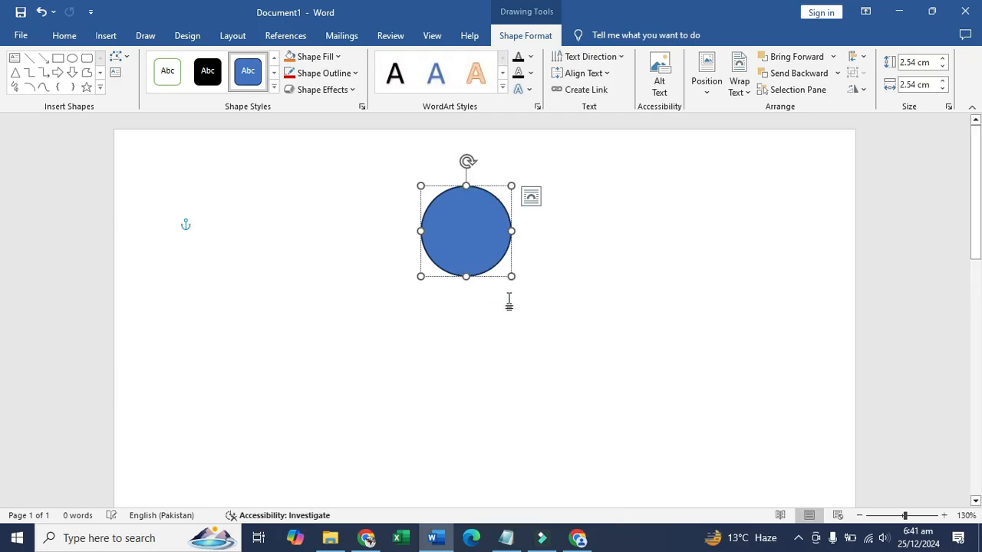
type("akdfjdkjfpdif")
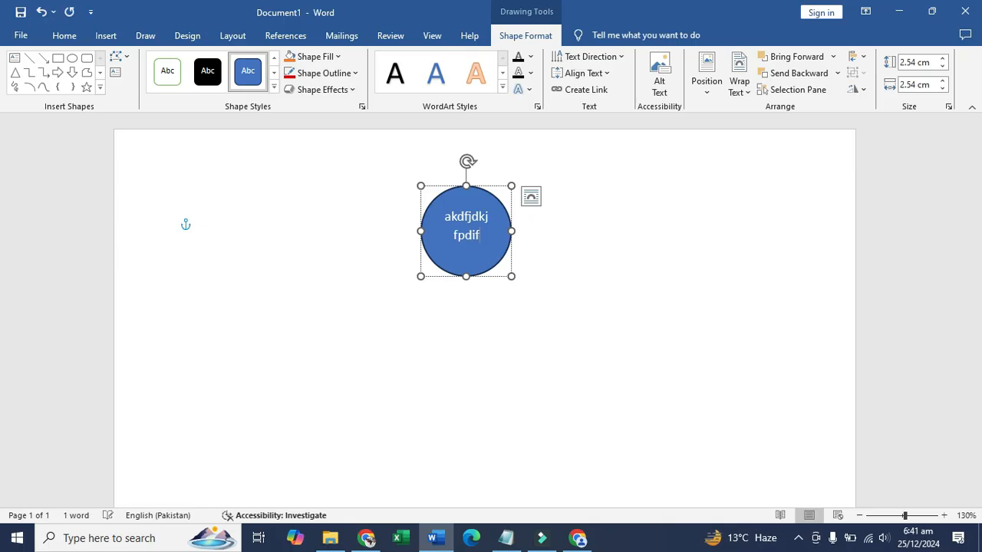
key("ctrl+a")
type("Step")
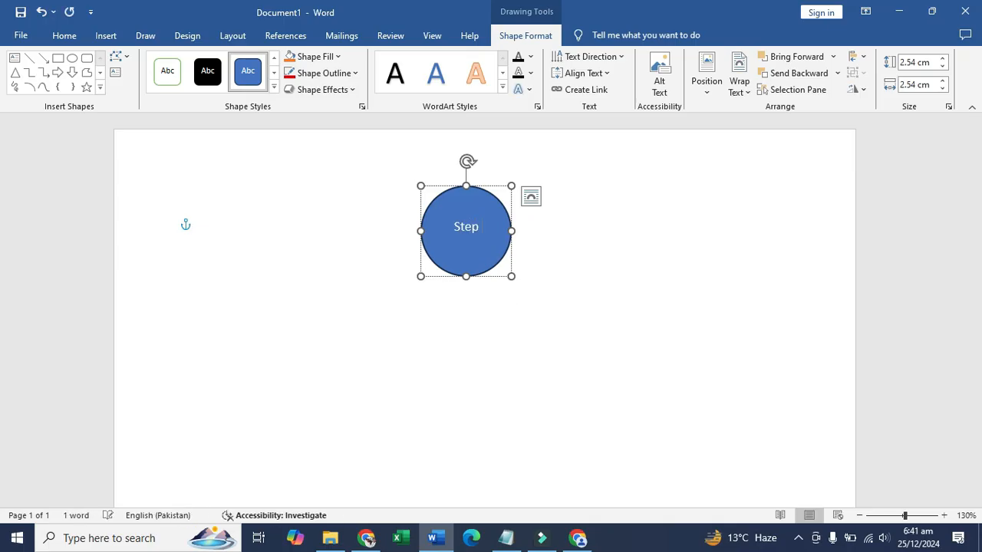
type(" 01")
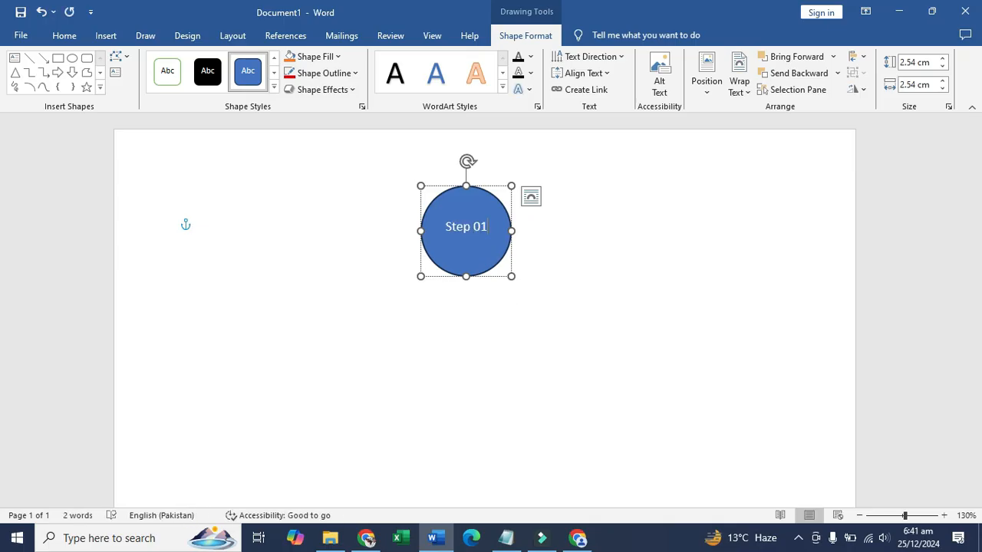
left_click(559, 287)
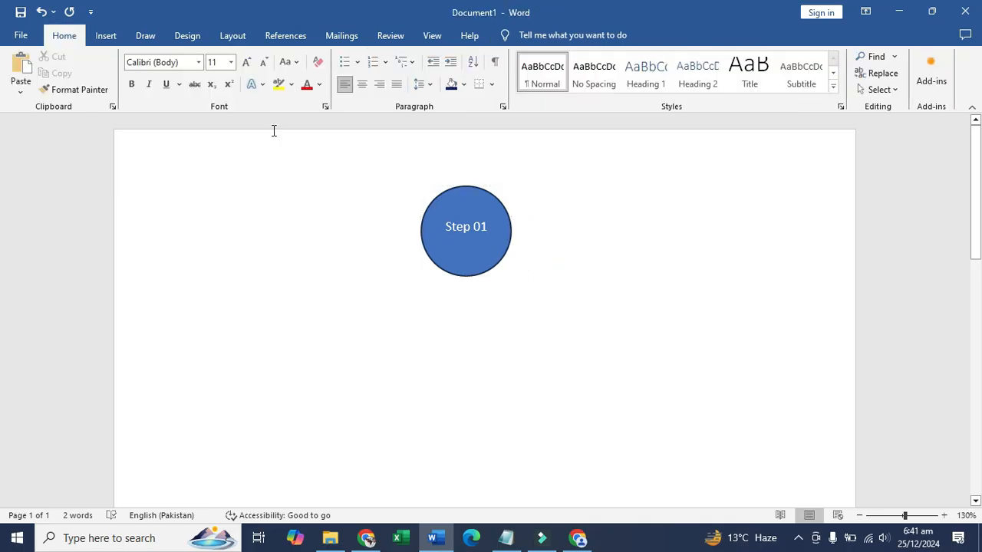
Delete the circle labelled "Step 01" from the page
left_click(105, 35)
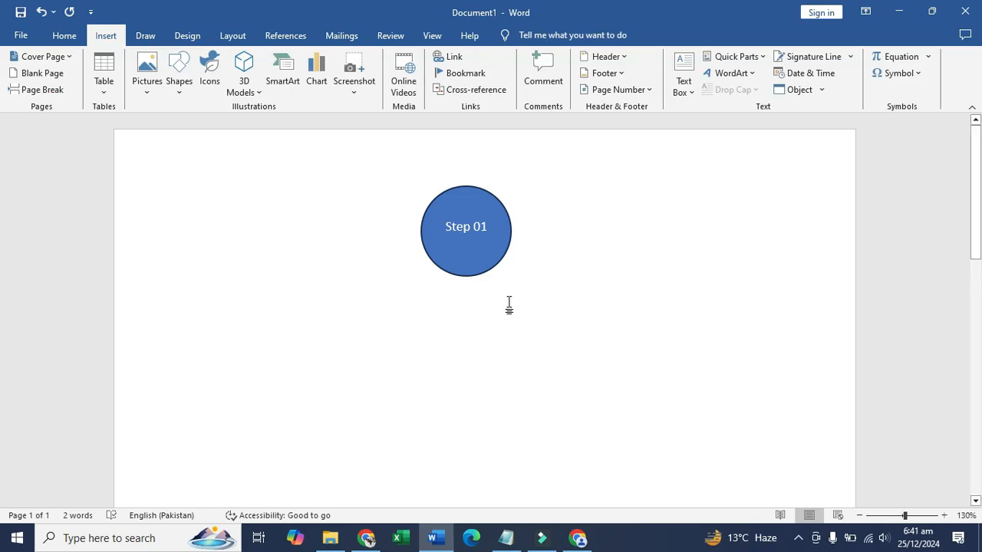
left_click(477, 270)
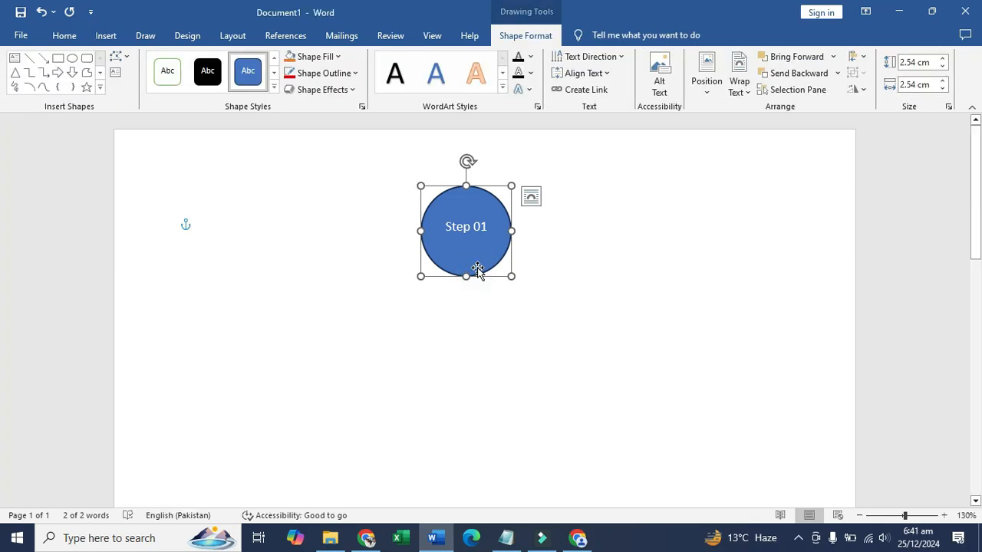
key("Delete")
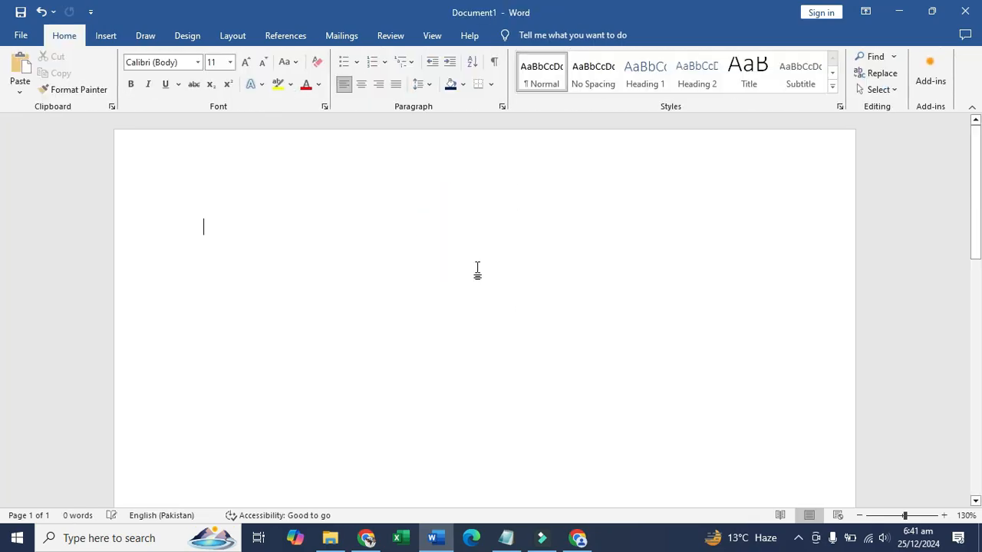
Open the icon library and search it for "call", then clear the search
left_click(100, 38)
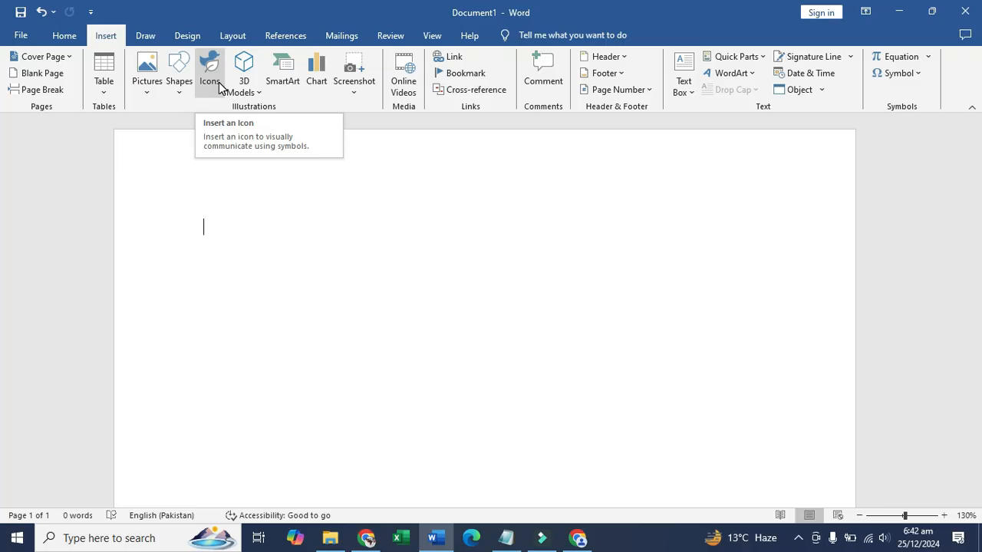
left_click(149, 84)
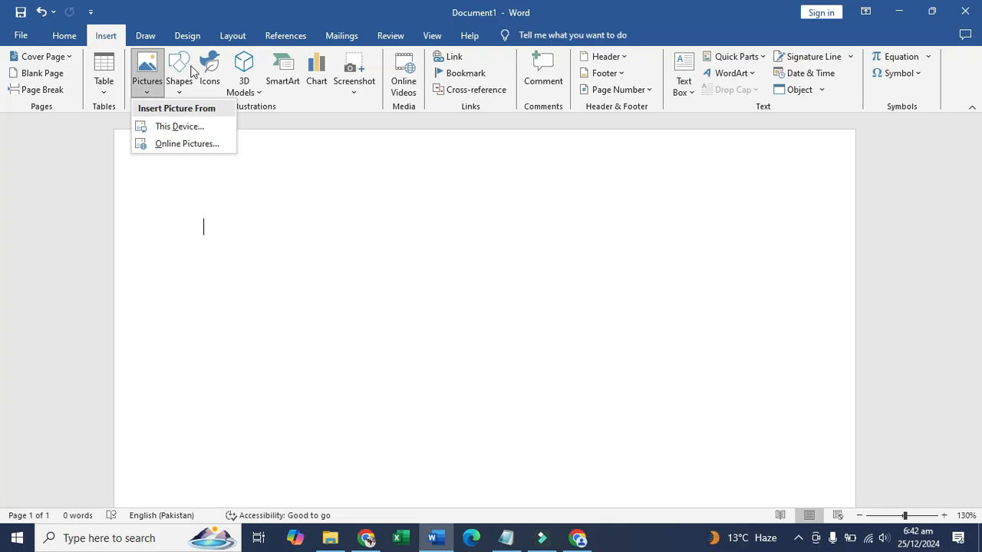
left_click(210, 83)
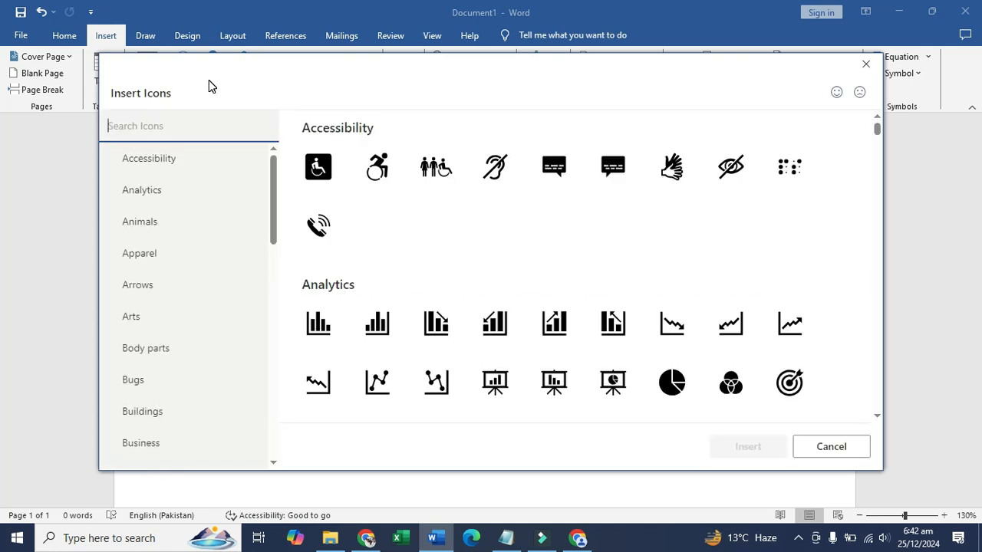
type("call")
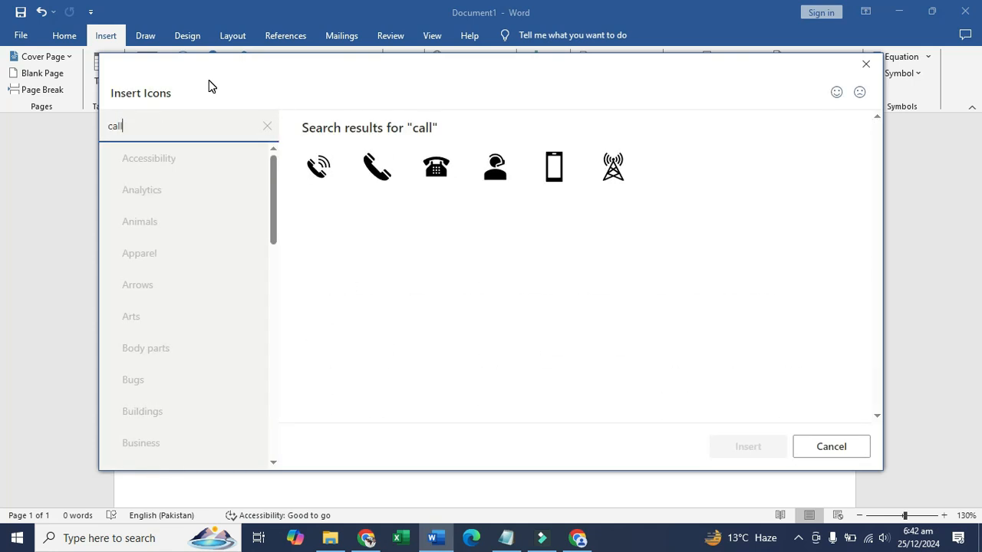
key("BackSpace")
key("BackSpace")
key("BackSpace")
key("BackSpace")
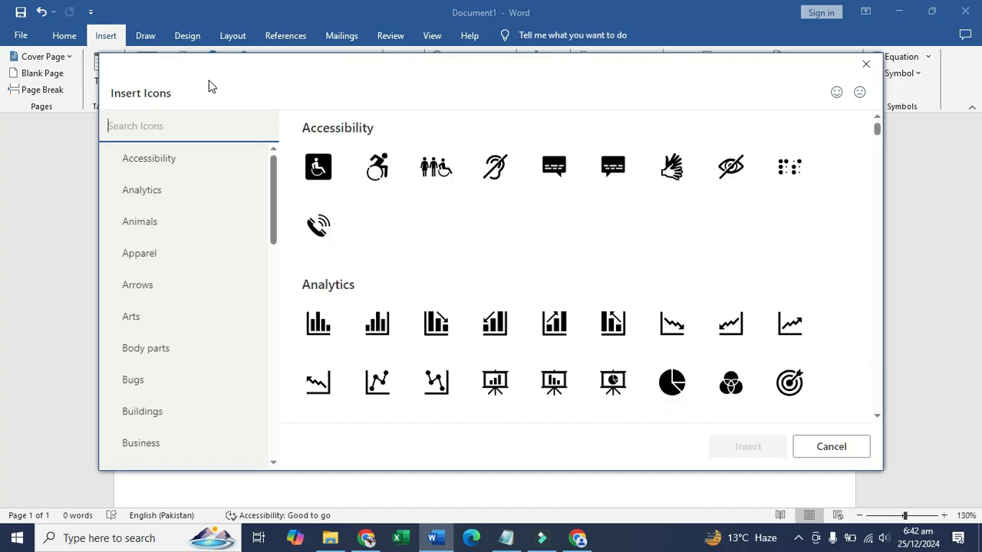
Search the icon library for "mail" and clear the search
type("mail")
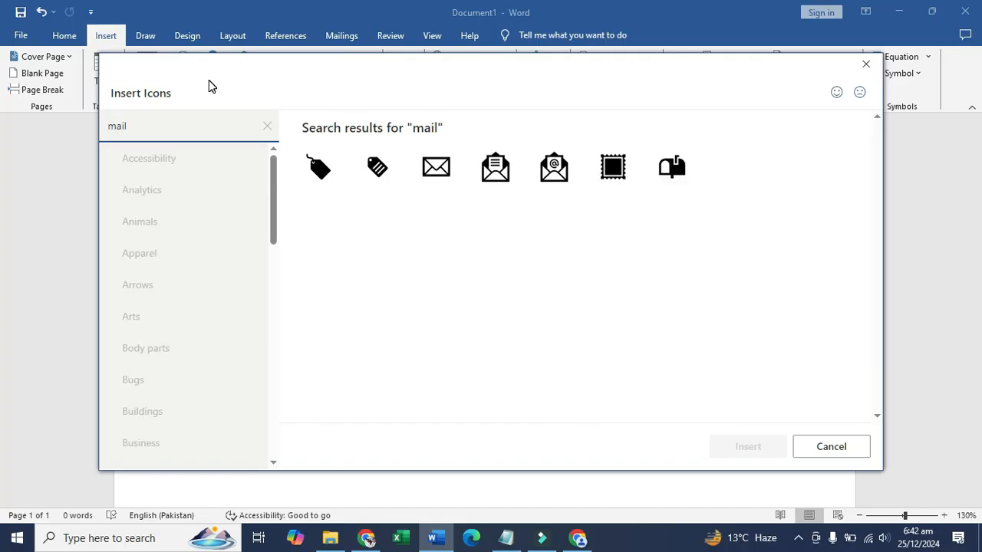
key("BackSpace")
key("BackSpace")
key("BackSpace")
key("BackSpace")
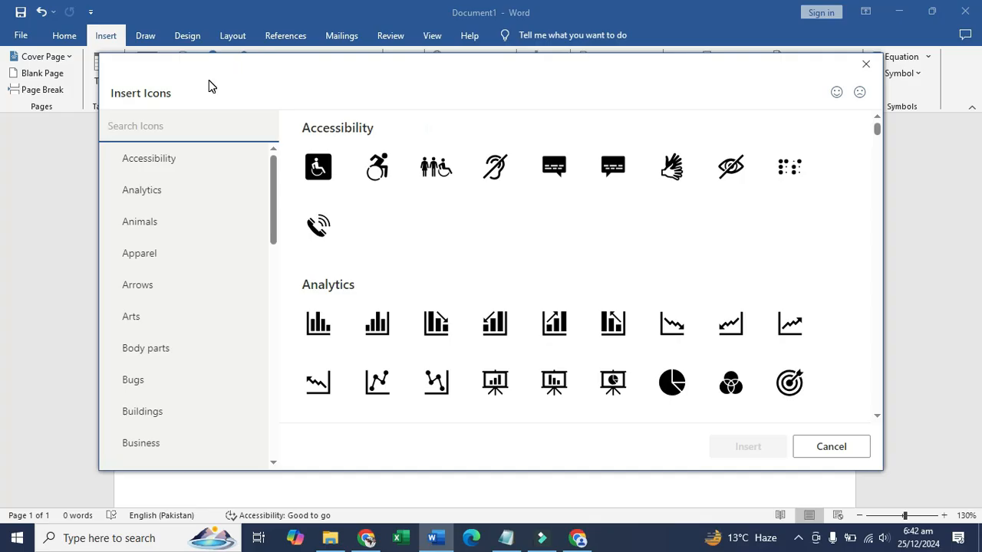
Search the icon library for "whatsapp"
type("whats")
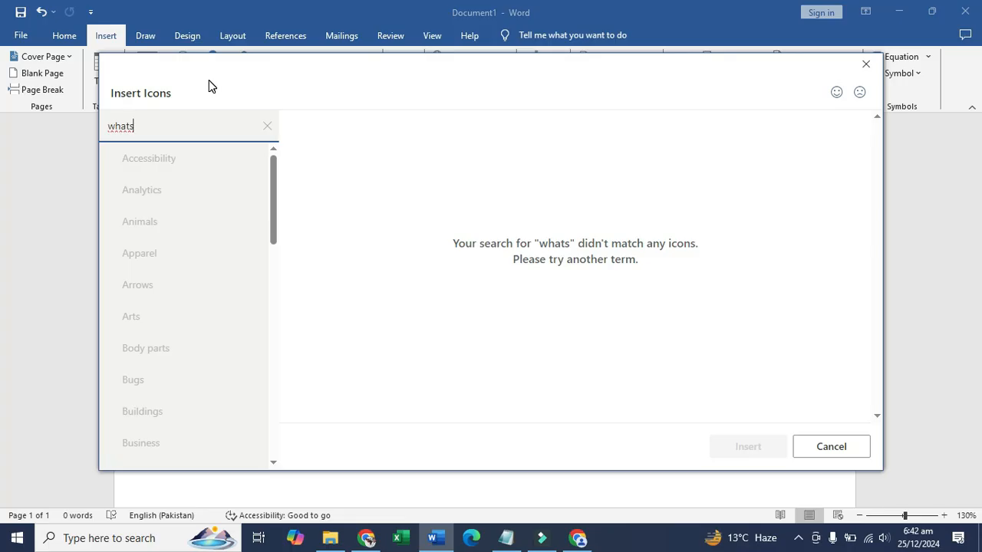
double_click(119, 127)
left_click(125, 126)
type("app")
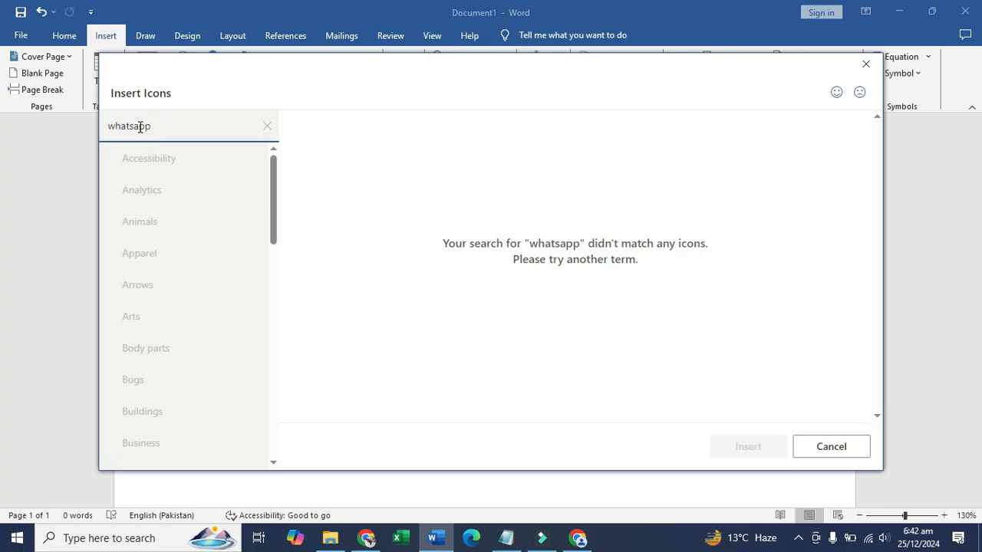
Replace the "whatsapp" search with "call" and clear the icon search again
double_click(139, 126)
type("call")
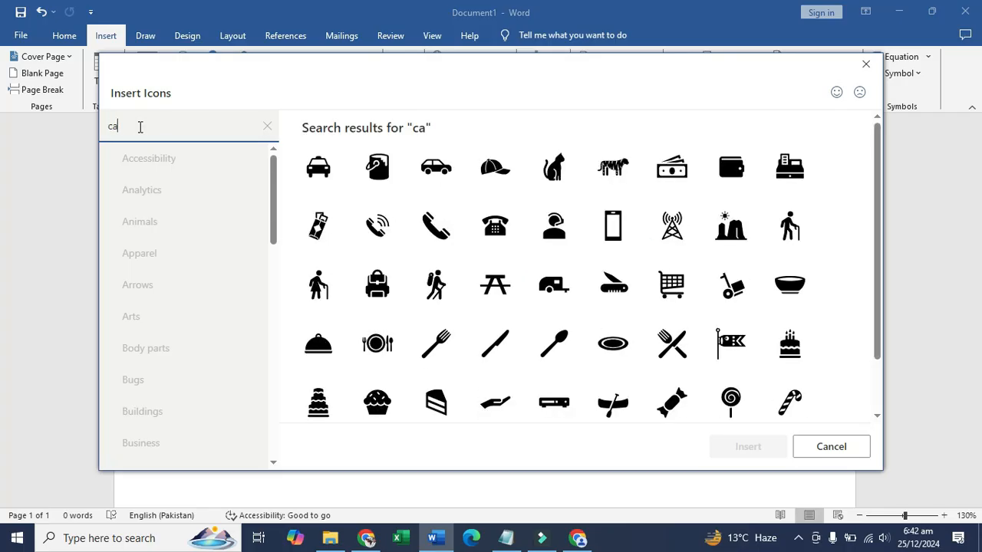
key("BackSpace")
key("BackSpace")
key("BackSpace")
key("BackSpace")
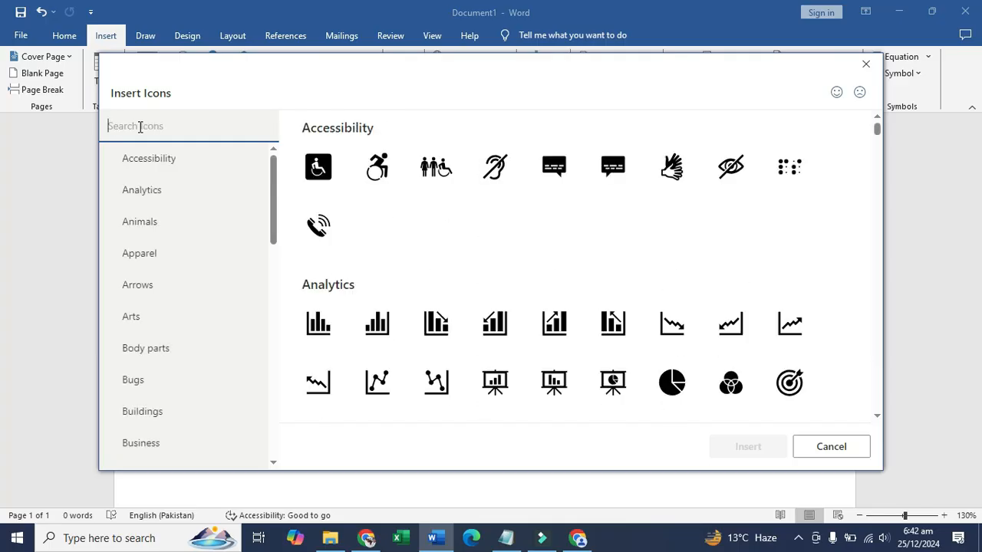
Search the icon library for "facebook" and clear the search
type("fac")
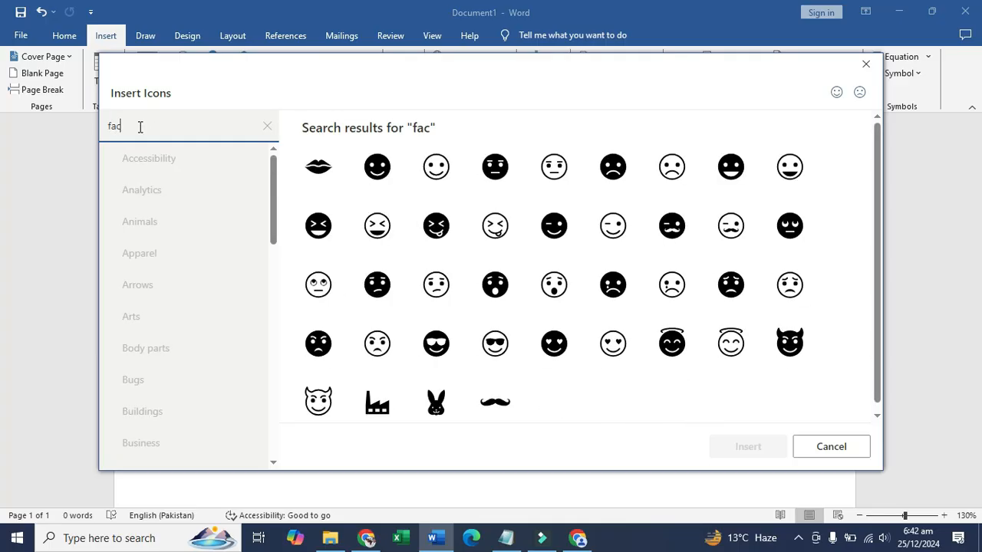
type("ebook")
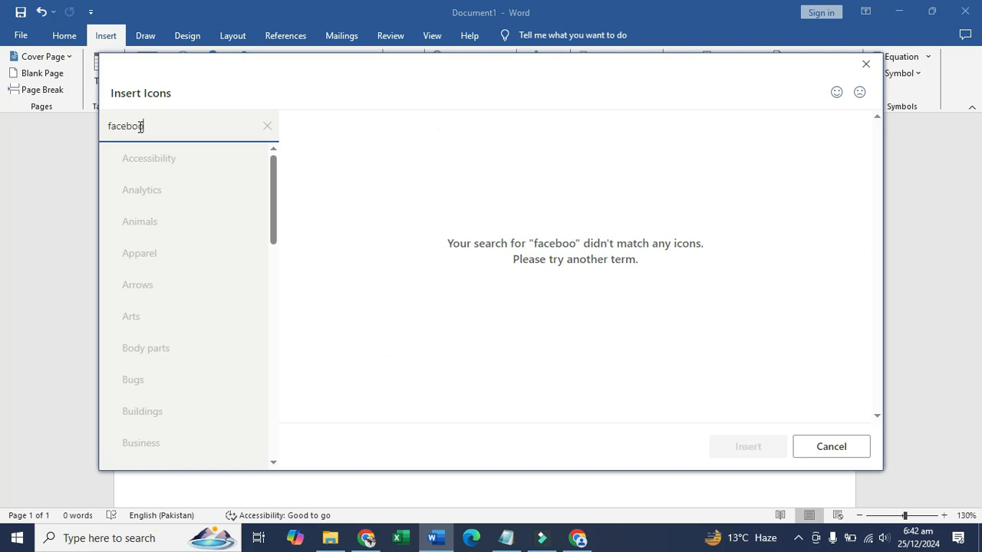
key("BackSpace")
key("BackSpace")
key("BackSpace")
key("BackSpace")
key("BackSpace")
key("BackSpace")
key("BackSpace")
key("BackSpace")
Search the icon library for an Instagram icon, clear that search and search for "snap"
type("ins")
type("tagra")
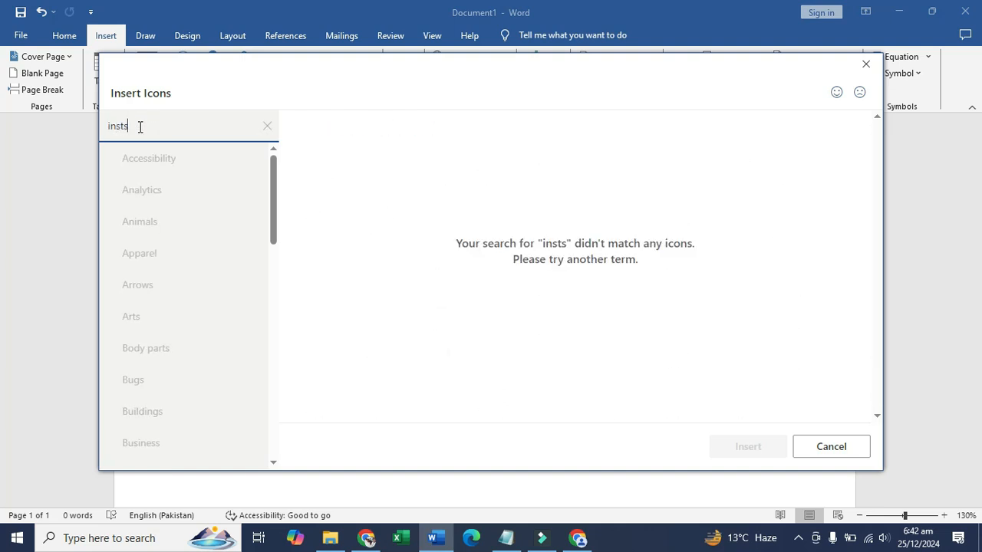
key("BackSpace")
key("BackSpace")
key("BackSpace")
key("BackSpace")
key("BackSpace")
key("BackSpace")
key("BackSpace")
key("BackSpace")
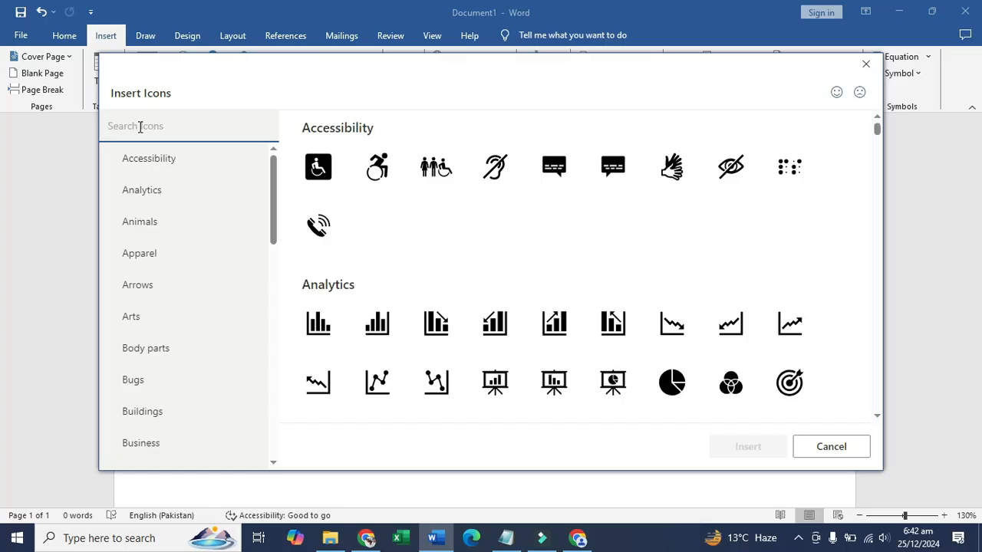
type("snap")
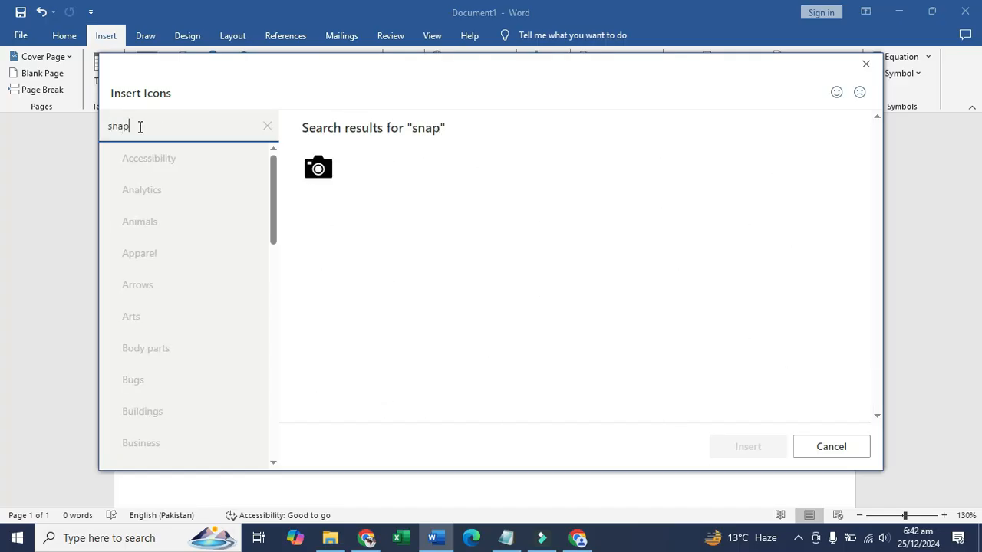
Replace the "snap" icon search with "tec"
key("BackSpace")
key("BackSpace")
key("BackSpace")
key("BackSpace")
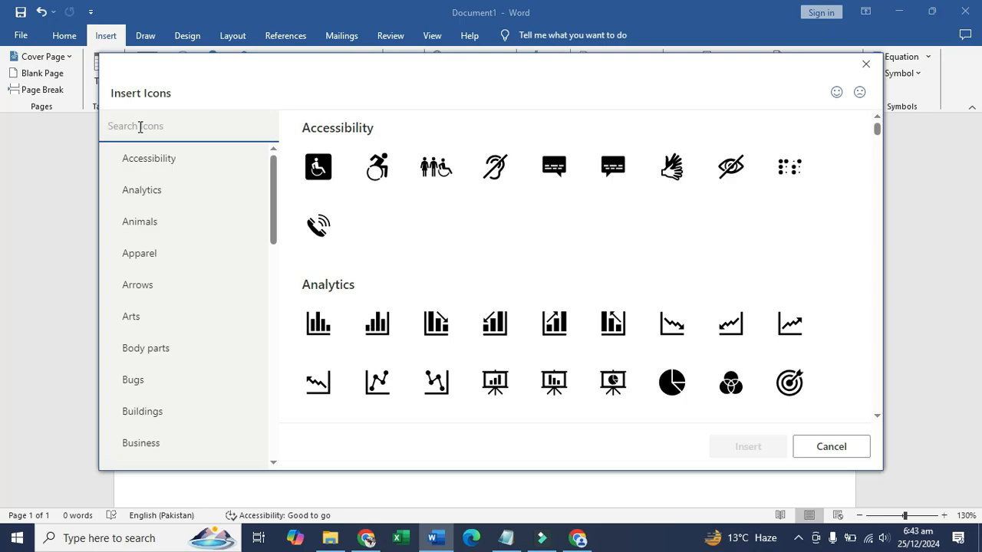
type("tec")
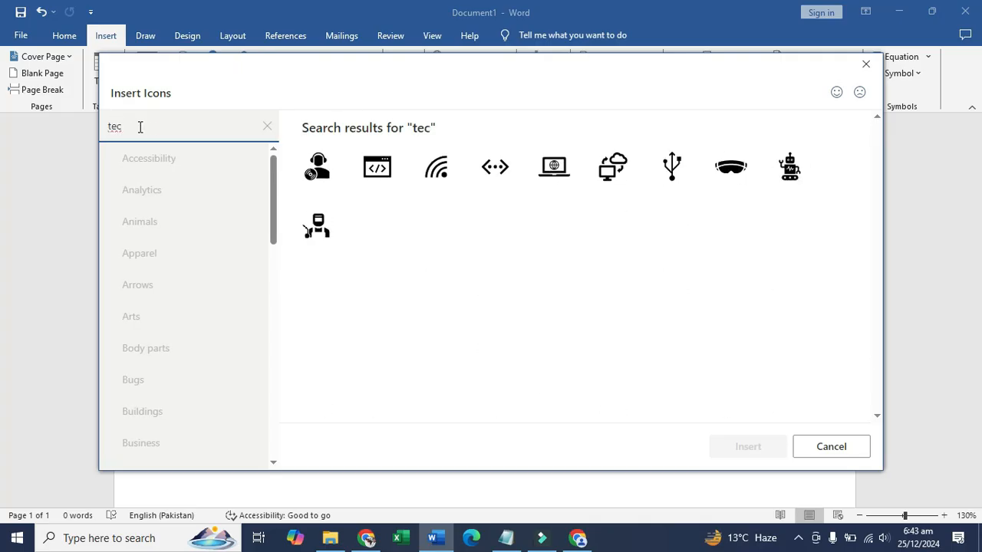
Replace the "tec" icon search with "it" and clear that search again
key("BackSpace")
key("BackSpace")
key("BackSpace")
type("it")
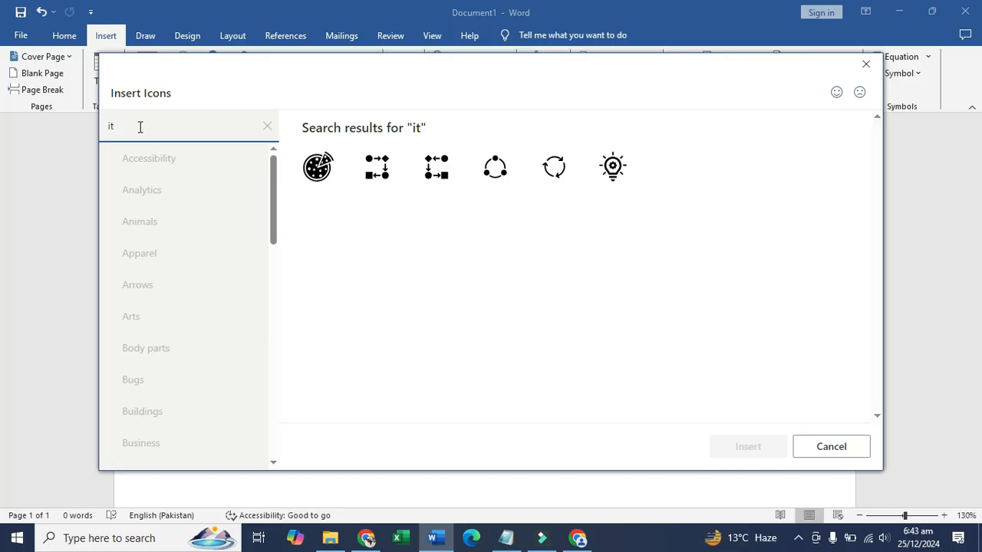
key("BackSpace")
key("BackSpace")
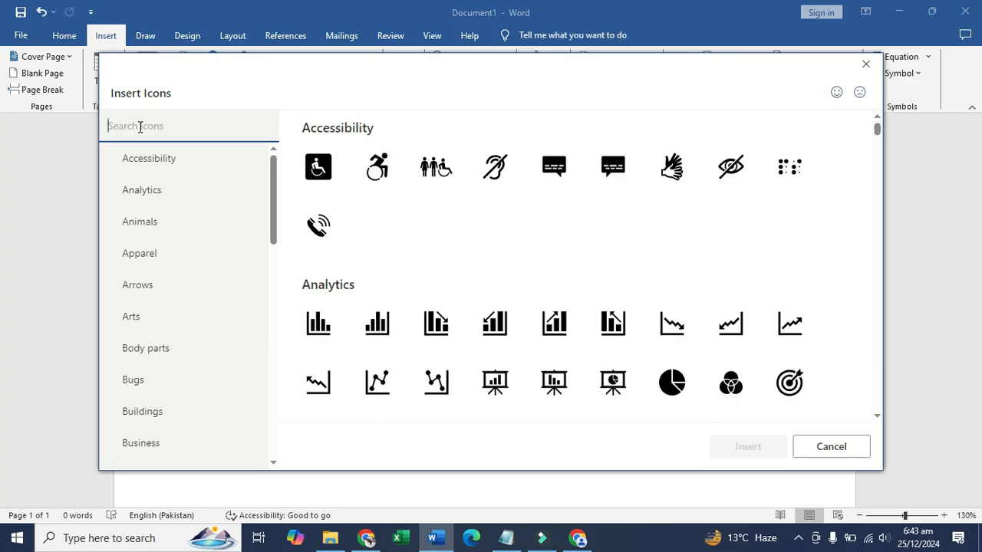
Search the icon library for "mouse" and clear the search
type("mouse")
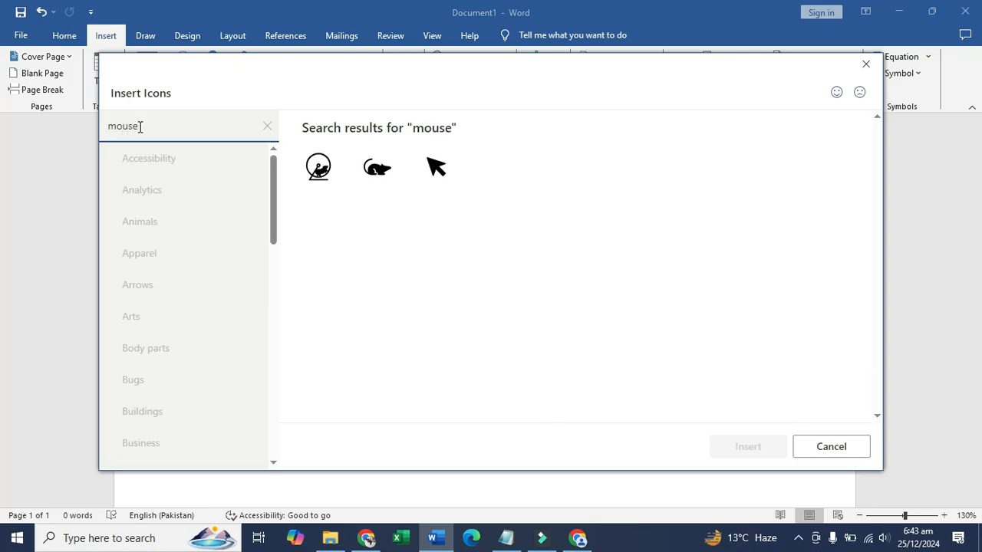
key("BackSpace")
key("BackSpace")
key("BackSpace")
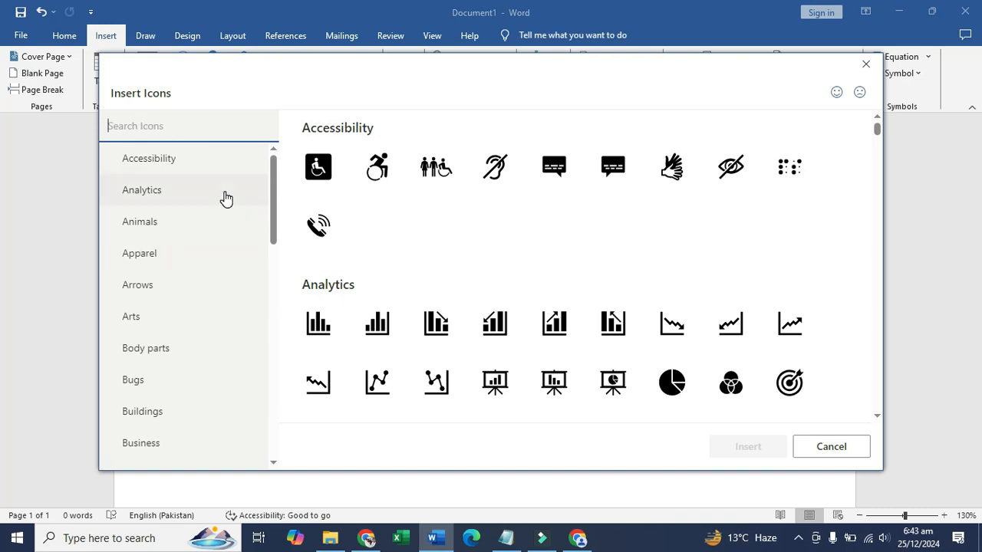
Browse the icon library's categories and look through the Animals icons
scroll(401, 233, "down", 10)
scroll(422, 250, "down", 10)
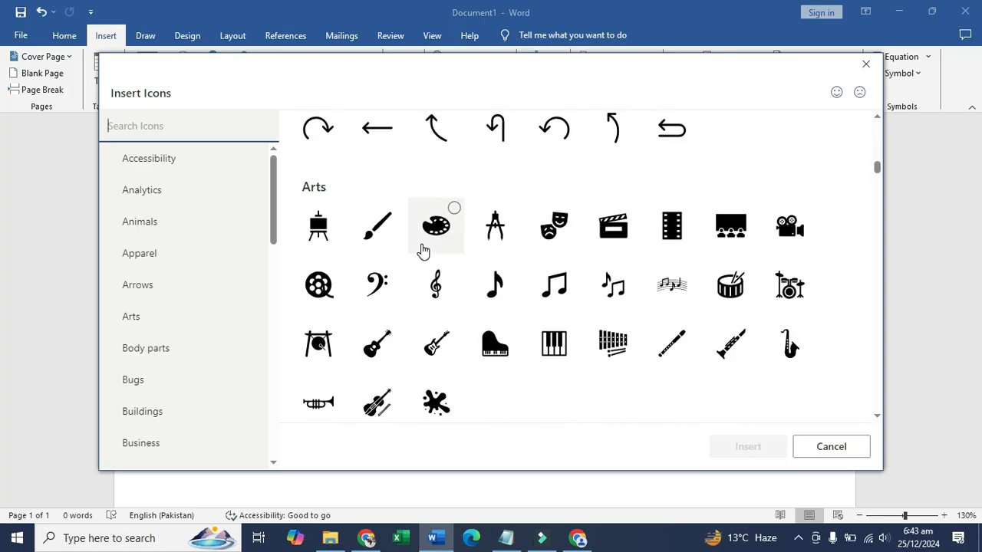
scroll(422, 250, "down", 3)
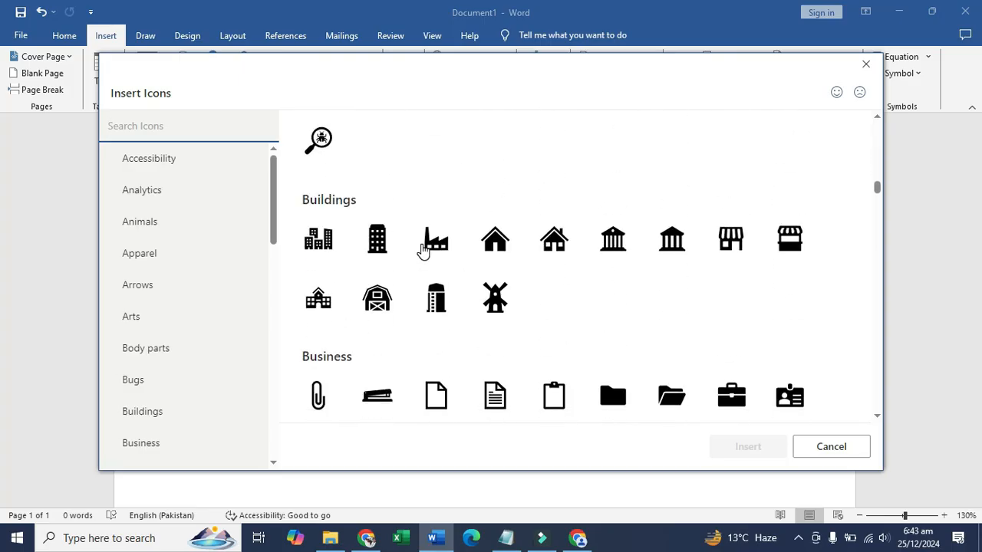
scroll(151, 242, "down", 3)
scroll(162, 280, "down", 8)
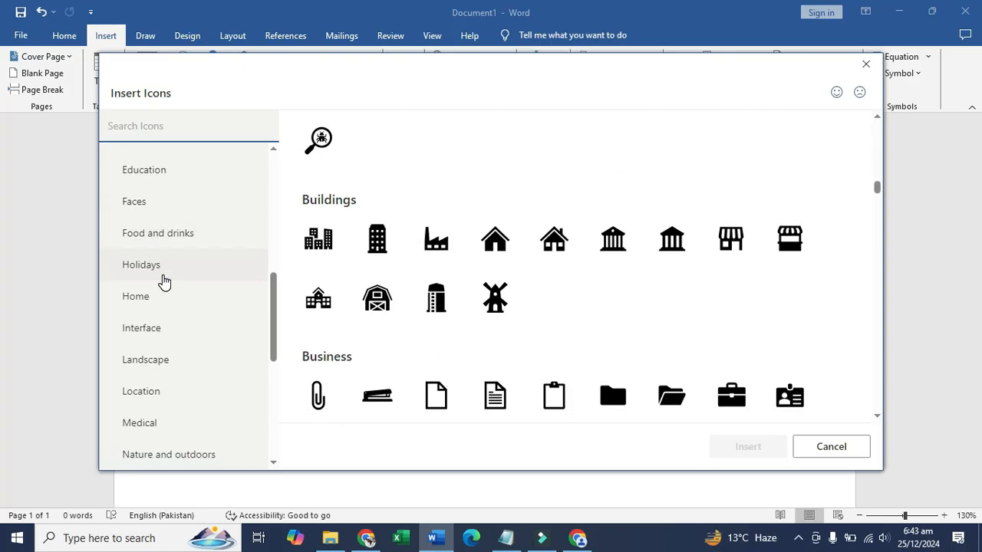
scroll(164, 283, "up", 12)
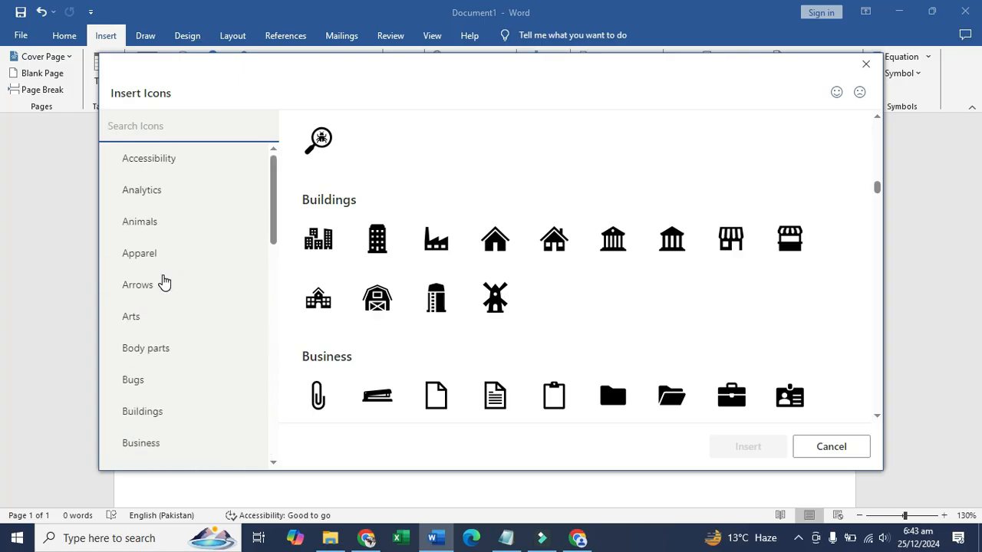
left_click(153, 224)
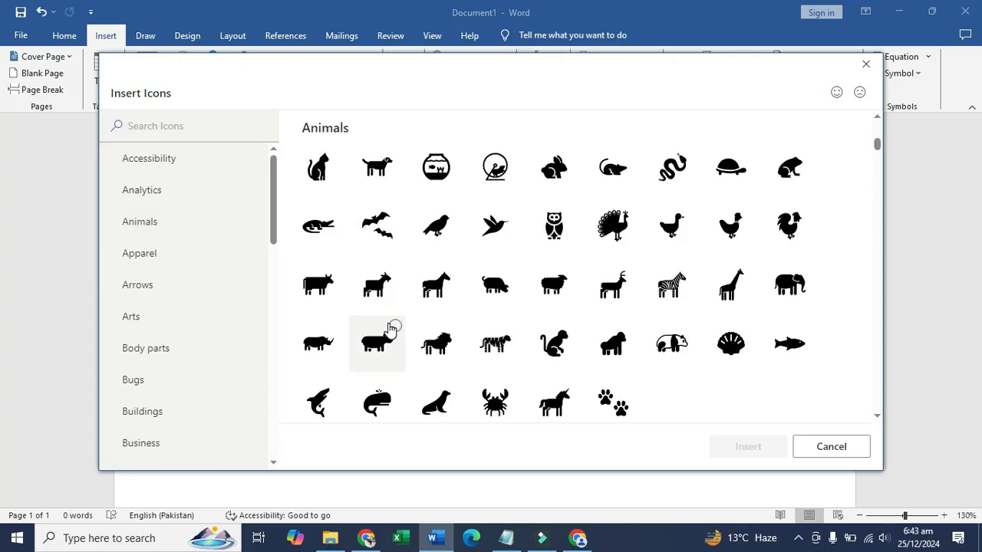
scroll(392, 328, "down", 1)
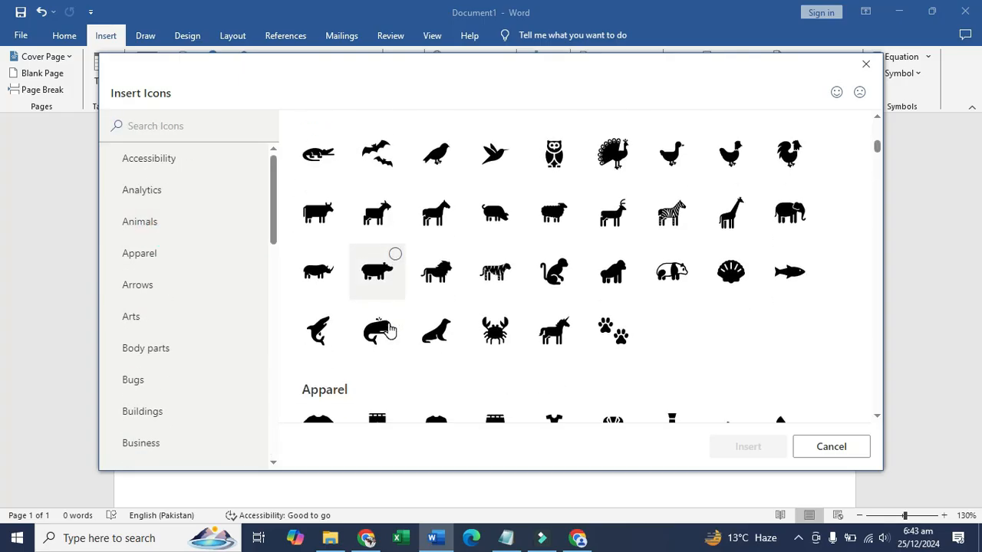
Insert the signing hands icon from the Accessibility category into the document
left_click(157, 167)
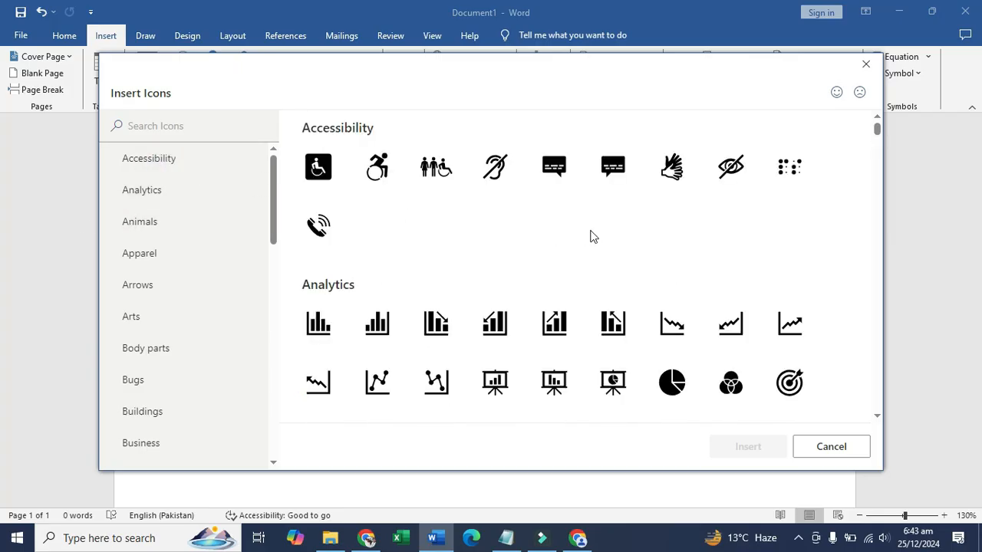
left_click(670, 174)
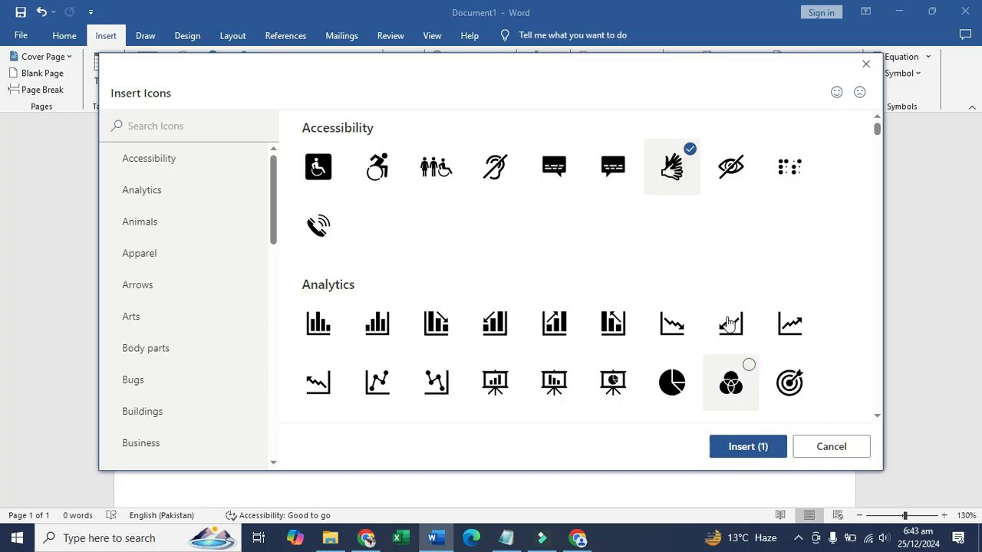
left_click(727, 446)
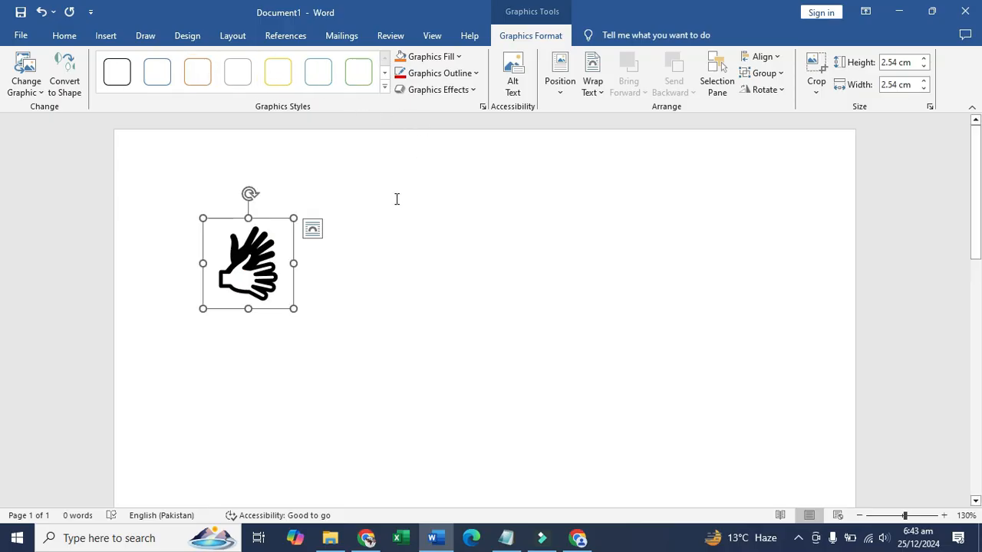
Preview fill colours on the hands icon without applying one, and give it a blue outline from the standard colours
left_click(439, 61)
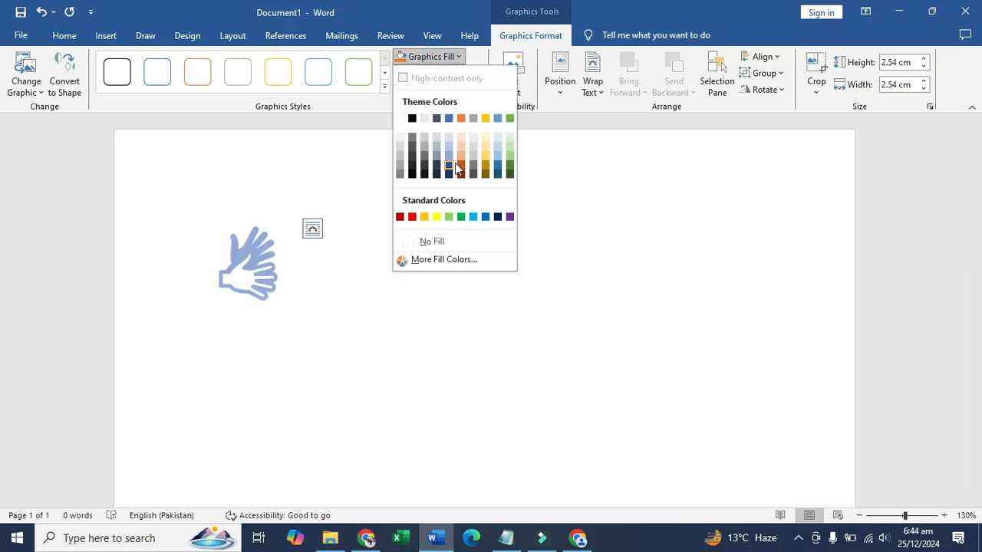
left_click(350, 296)
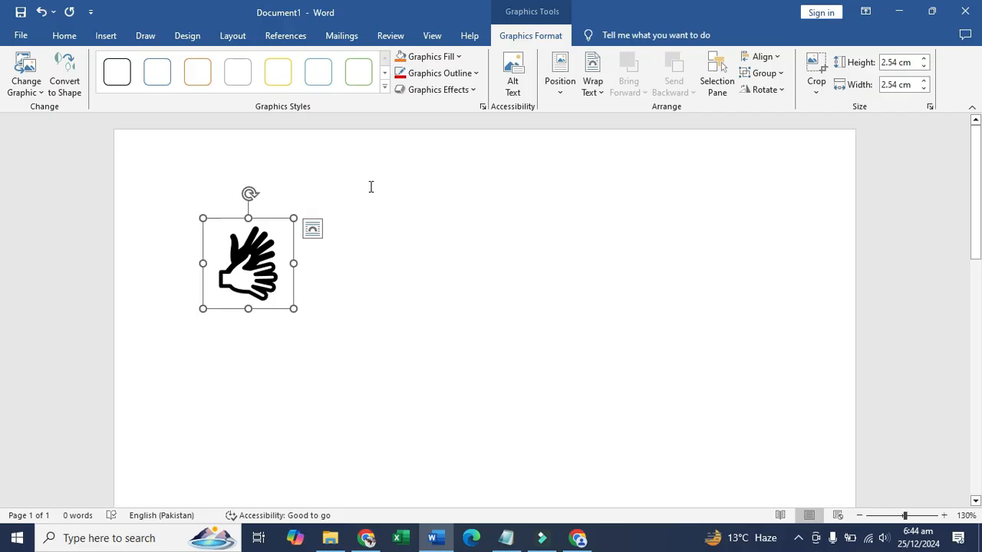
left_click(451, 73)
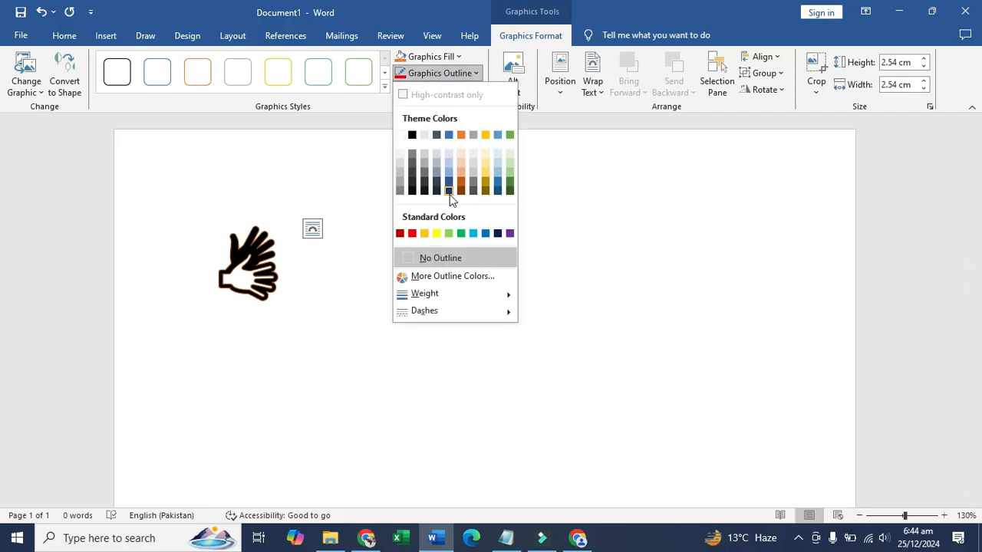
left_click(485, 235)
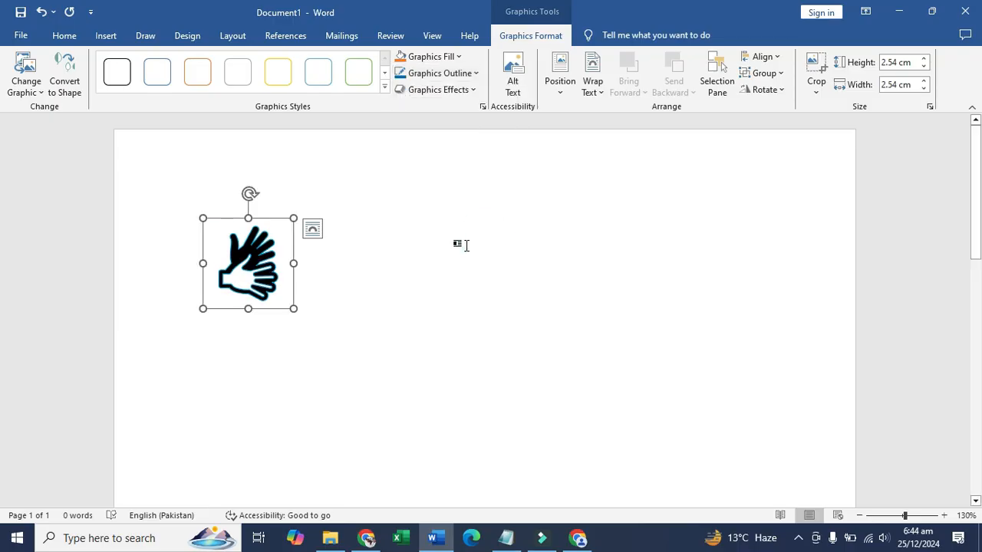
Change the hands icon's text wrapping and shrink it to a tiny graphic in the lower right of the page
left_click(571, 322)
left_click(287, 283)
left_click(591, 86)
left_click(600, 144)
left_click_drag(205, 231, 687, 424)
left_click(650, 415)
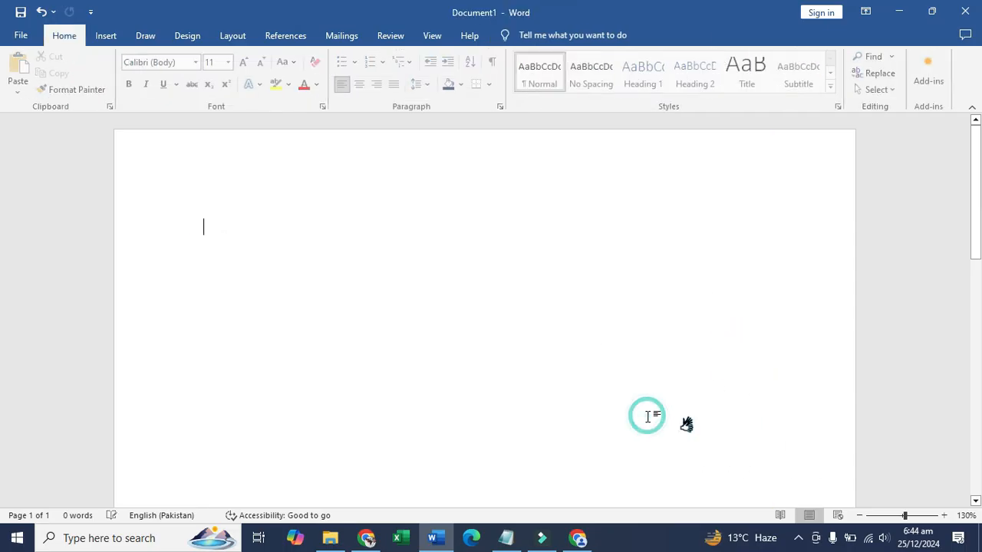
Delete the tiny hands icon from the page
left_click(686, 424)
key("Delete")
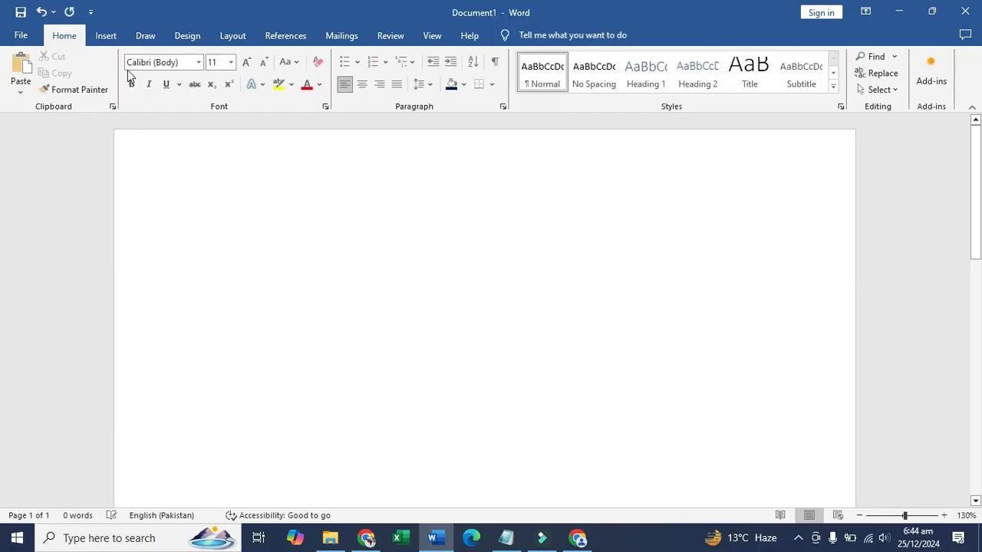
Browse the online 3D model categories and open Electronics and Gadgets
left_click(109, 36)
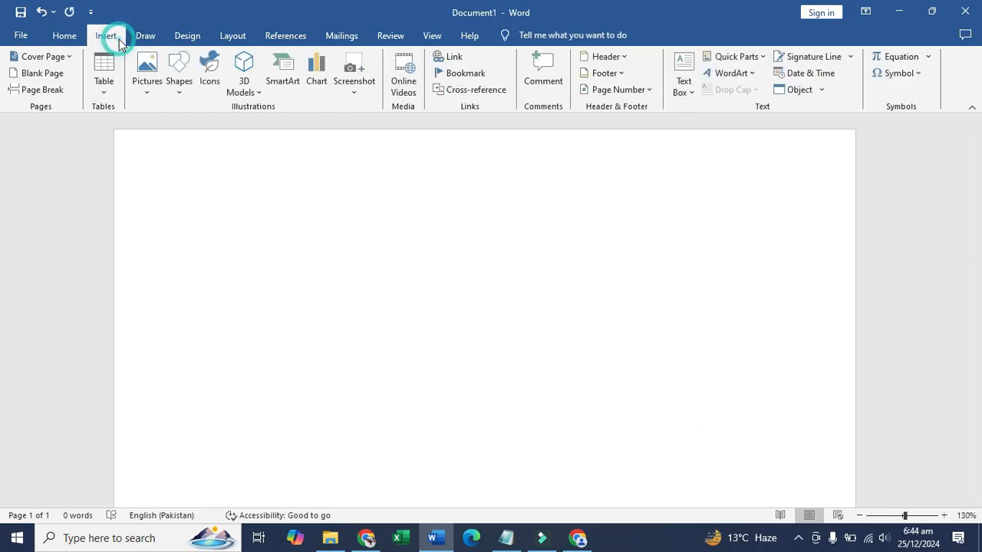
left_click(241, 75)
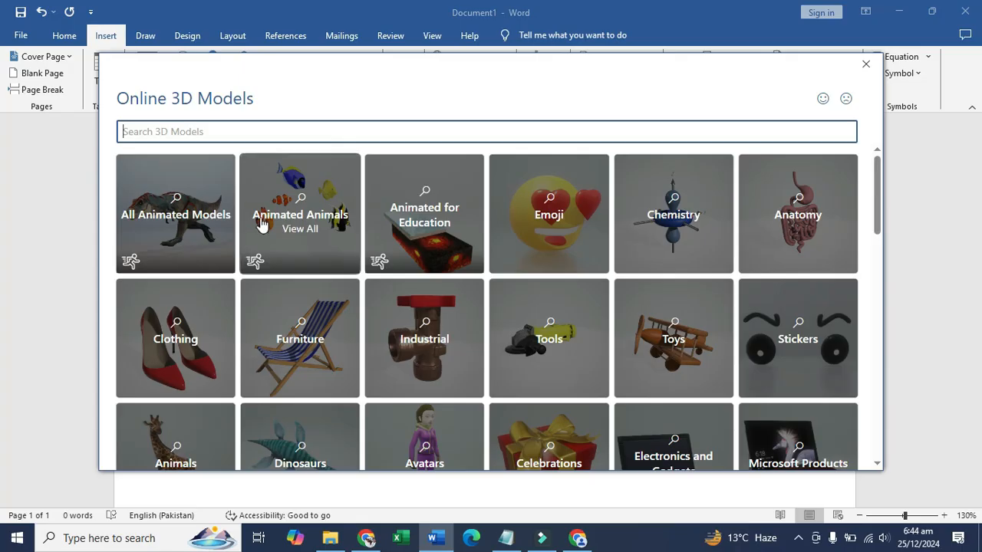
scroll(258, 223, "down", 2)
scroll(548, 284, "down", 4)
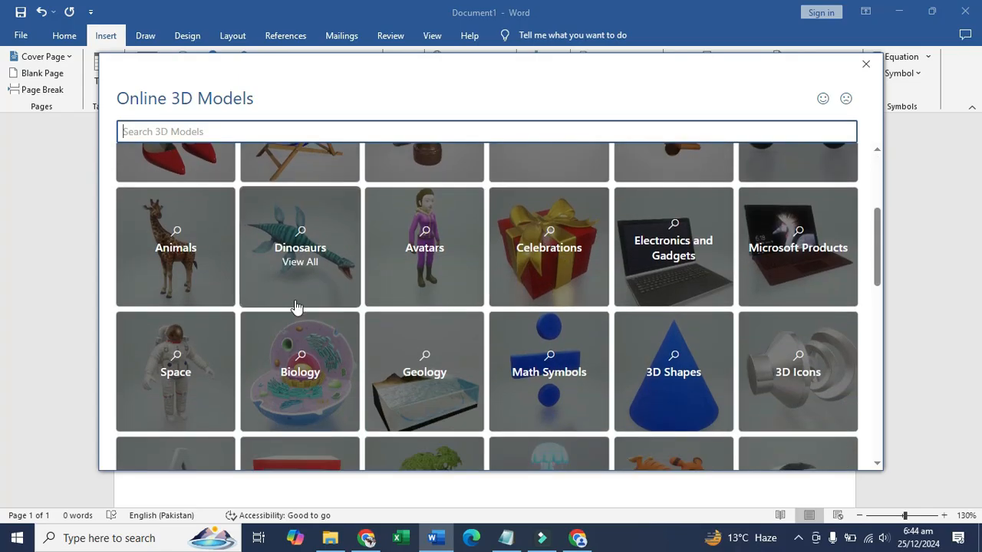
scroll(298, 307, "up", 4)
scroll(642, 345, "up", 2)
scroll(679, 381, "down", 2)
left_click(678, 385)
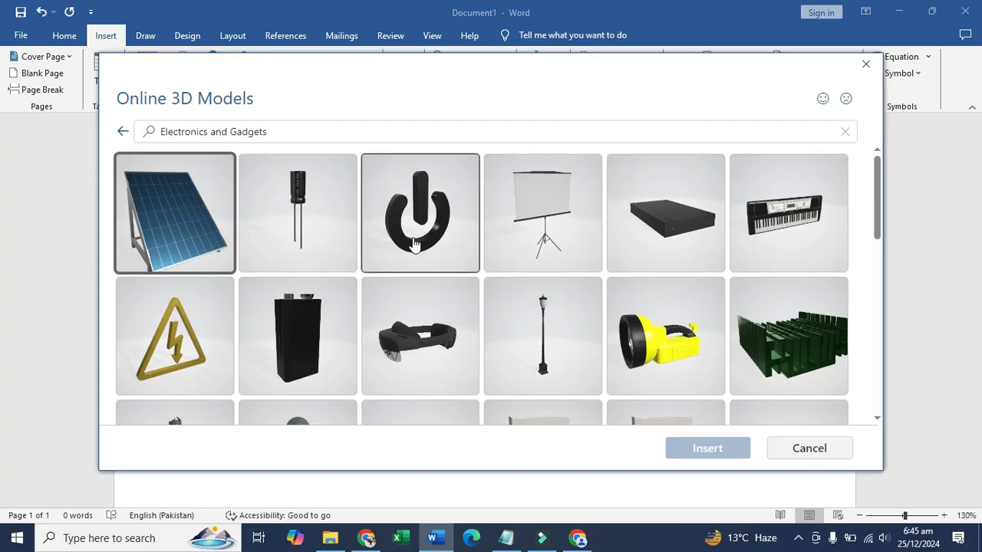
Insert the open laptop 3D model with the dark screen from the Electronics and Gadgets collection
scroll(484, 256, "down", 5)
scroll(484, 257, "down", 5)
scroll(485, 257, "down", 3)
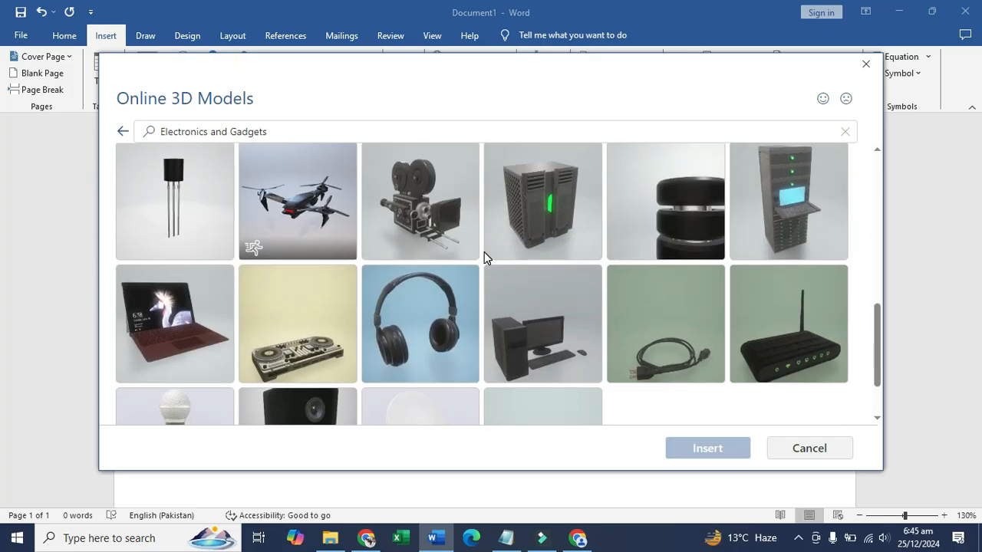
scroll(482, 258, "down", 4)
scroll(480, 258, "down", 3)
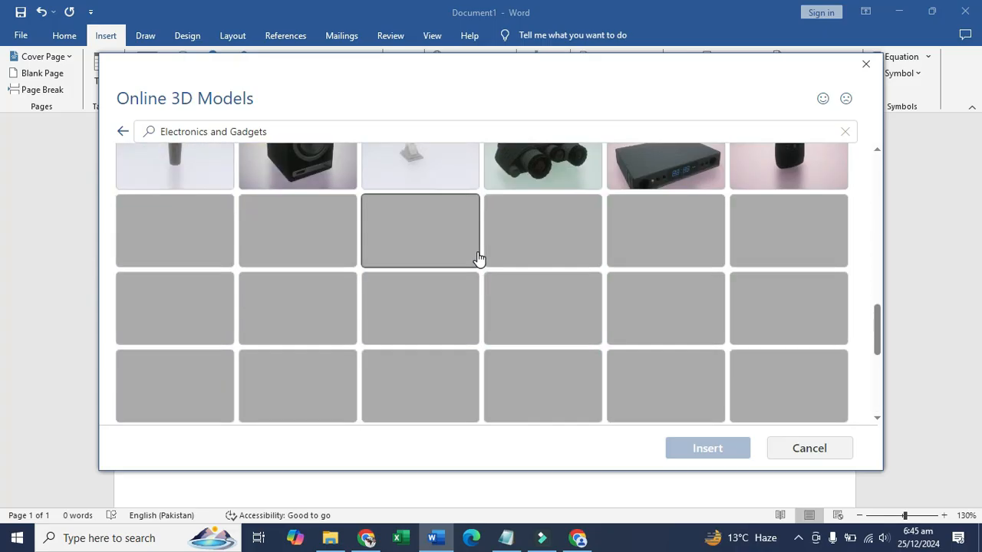
left_click(385, 254)
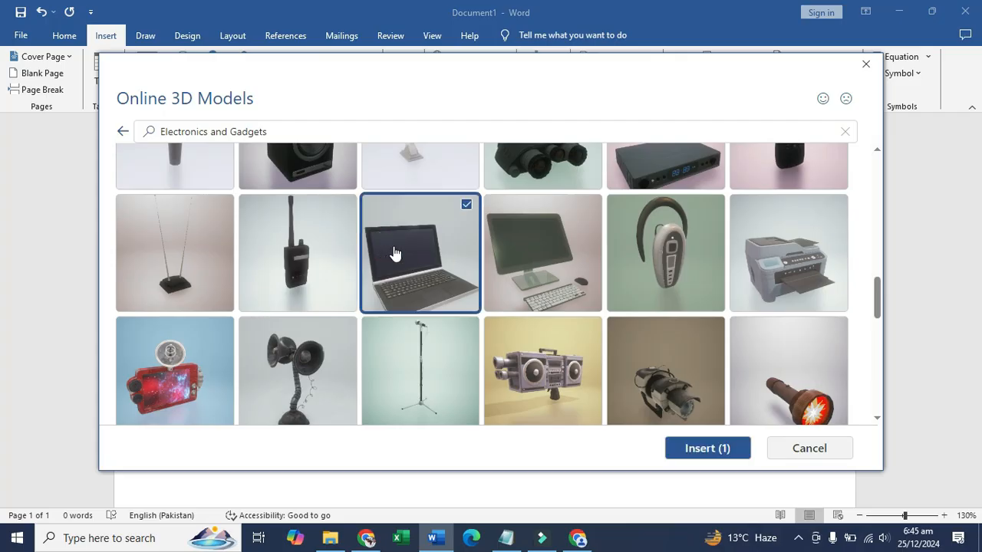
scroll(393, 254, "up", 2)
scroll(393, 254, "down", 2)
scroll(393, 254, "up", 10)
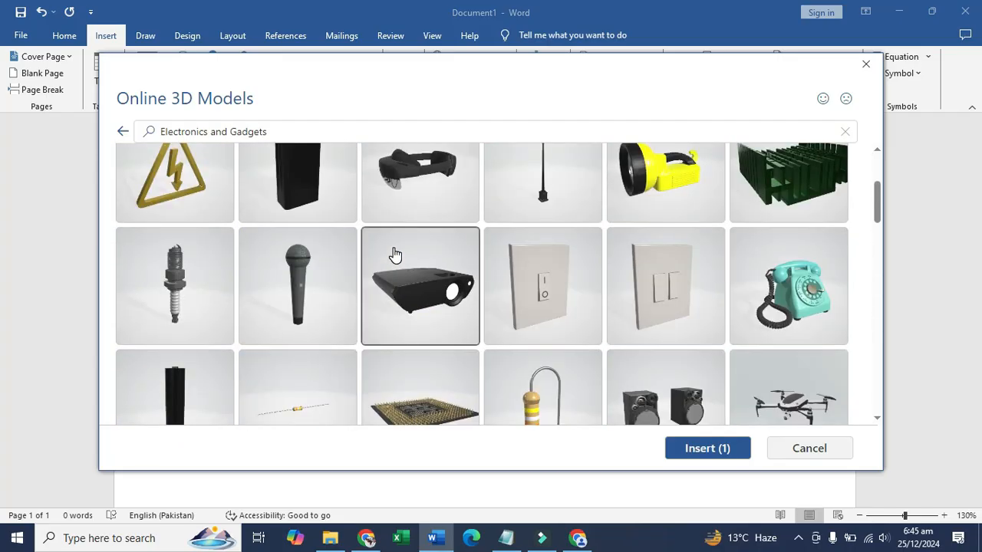
scroll(393, 254, "down", 8)
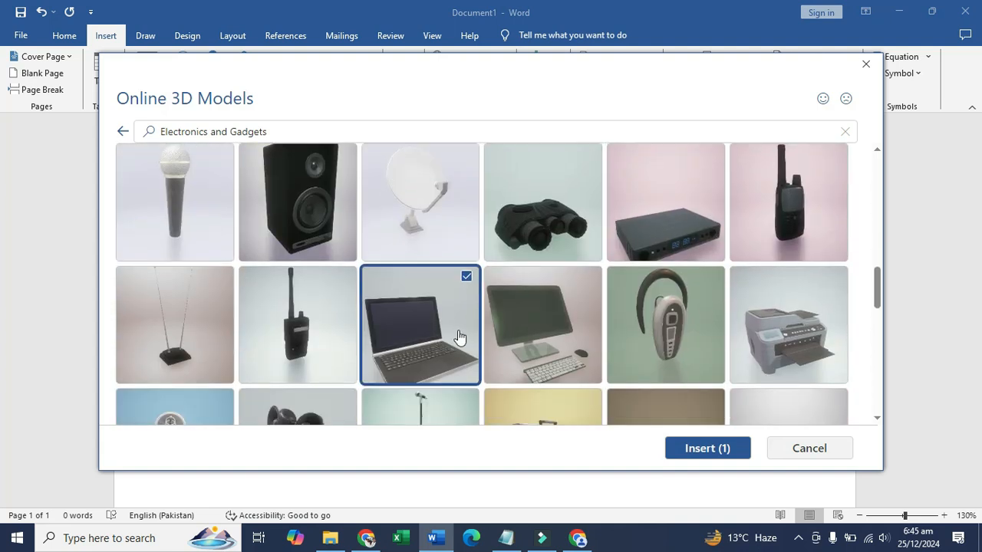
left_click(712, 453)
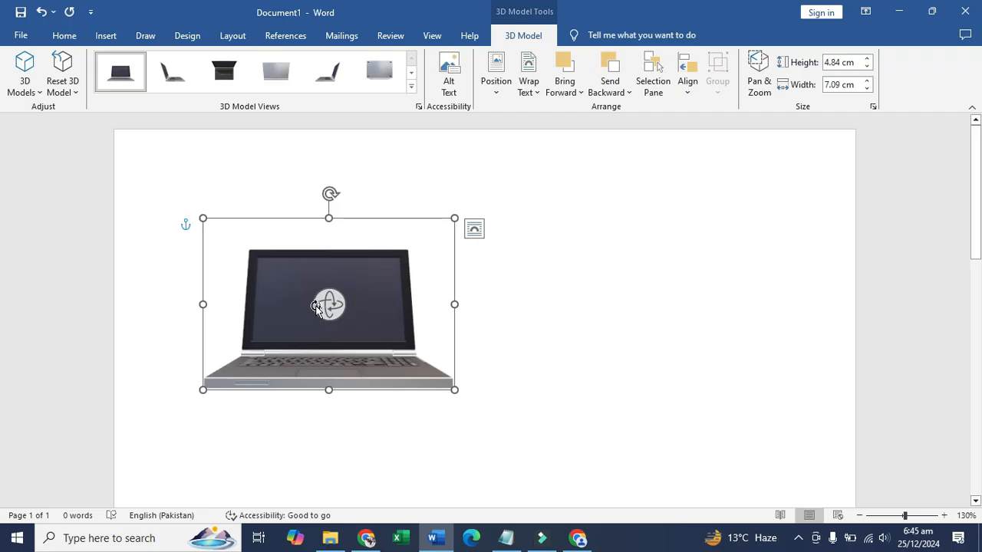
Rotate the laptop 3D model through several side views to an angled view showing its screen and keyboard
left_click_drag(316, 307, 439, 284)
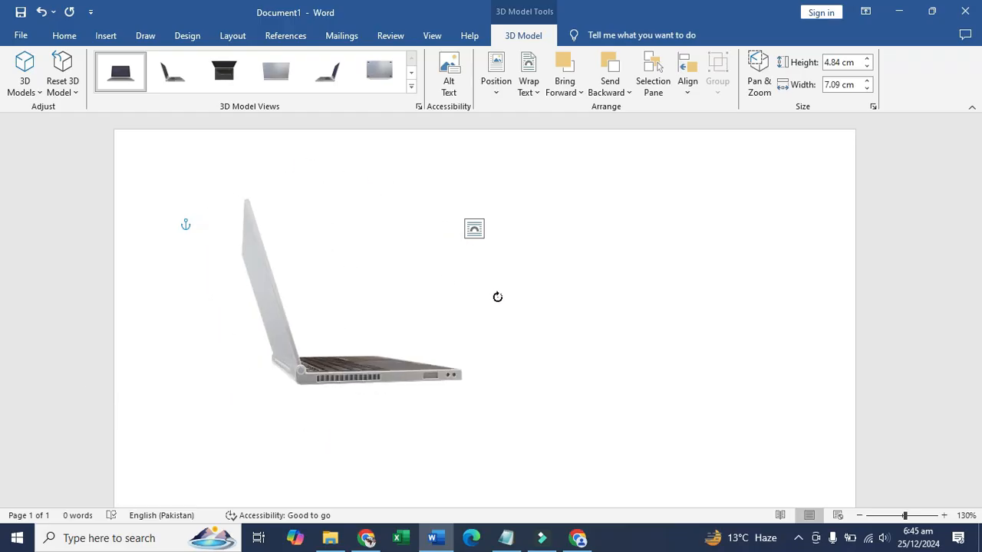
left_click_drag(478, 331, 431, 316)
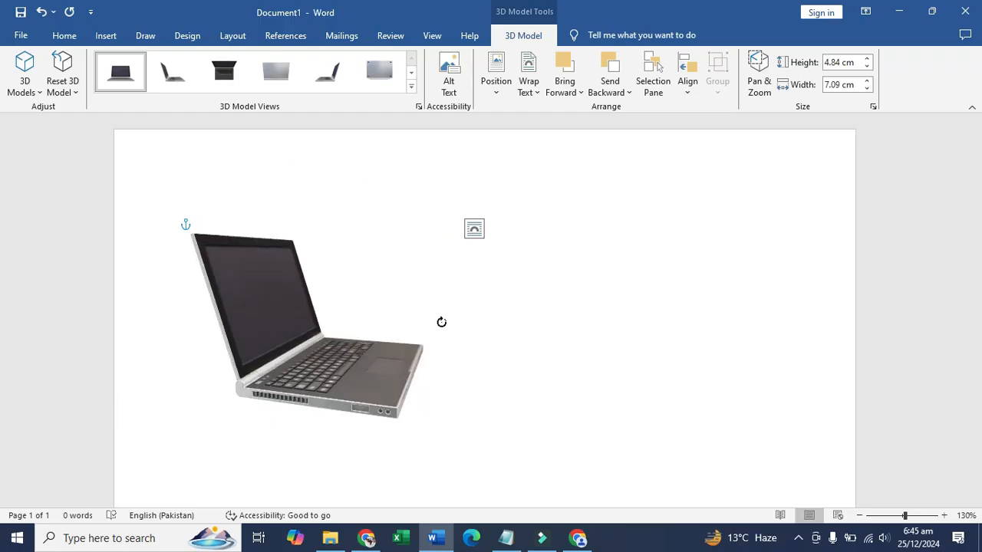
left_click_drag(416, 345, 315, 360)
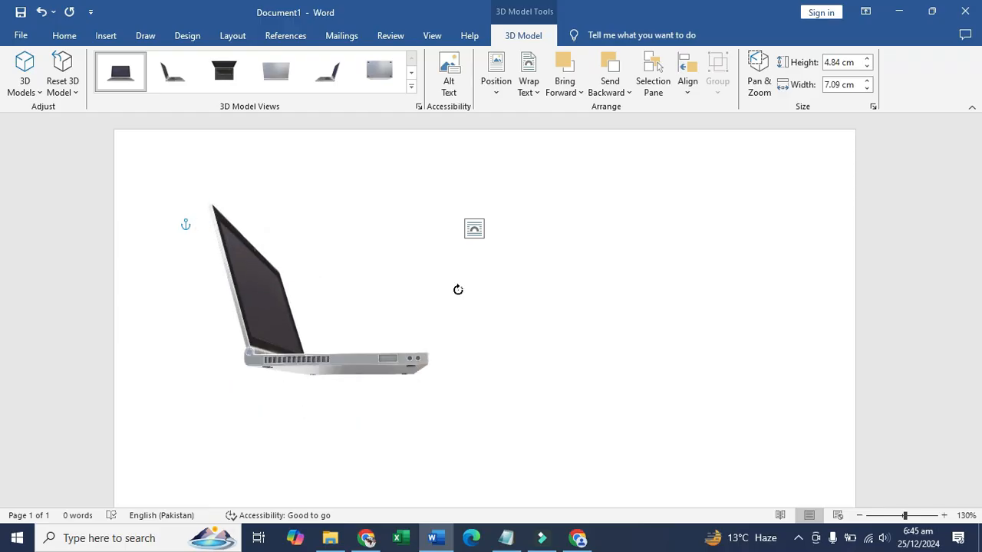
left_click_drag(454, 340, 352, 358)
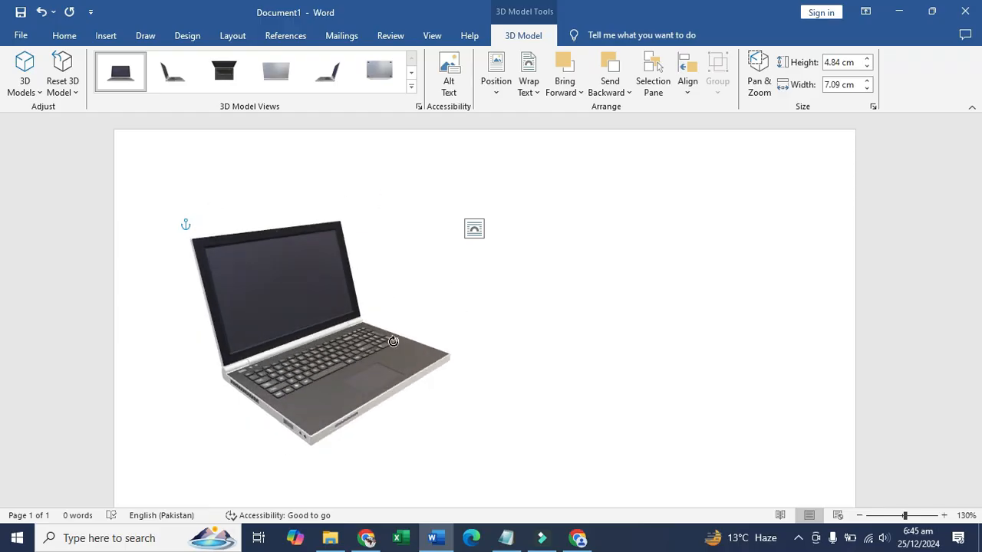
Rotate the laptop 3D model toward a frontal view and check its alt text description
left_click_drag(298, 275, 347, 321)
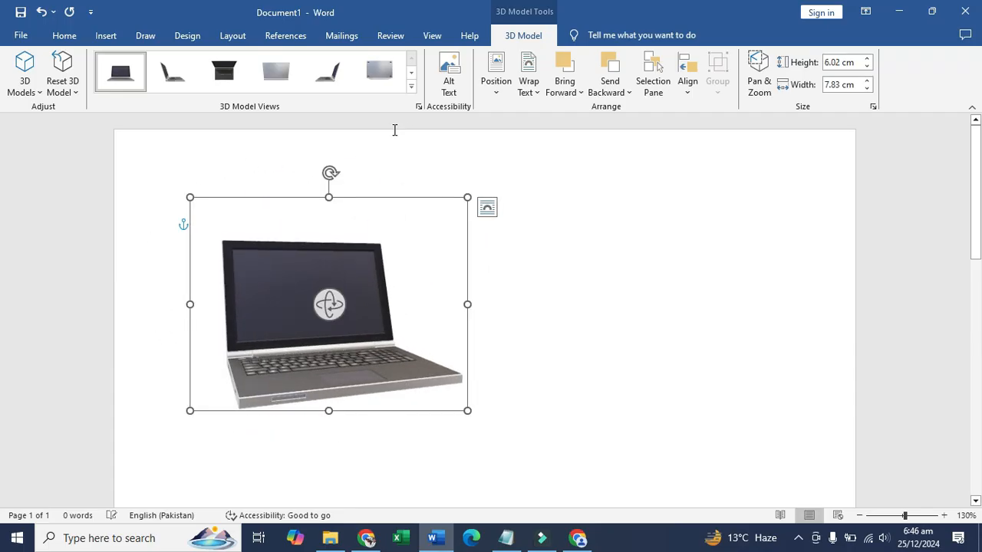
left_click(449, 83)
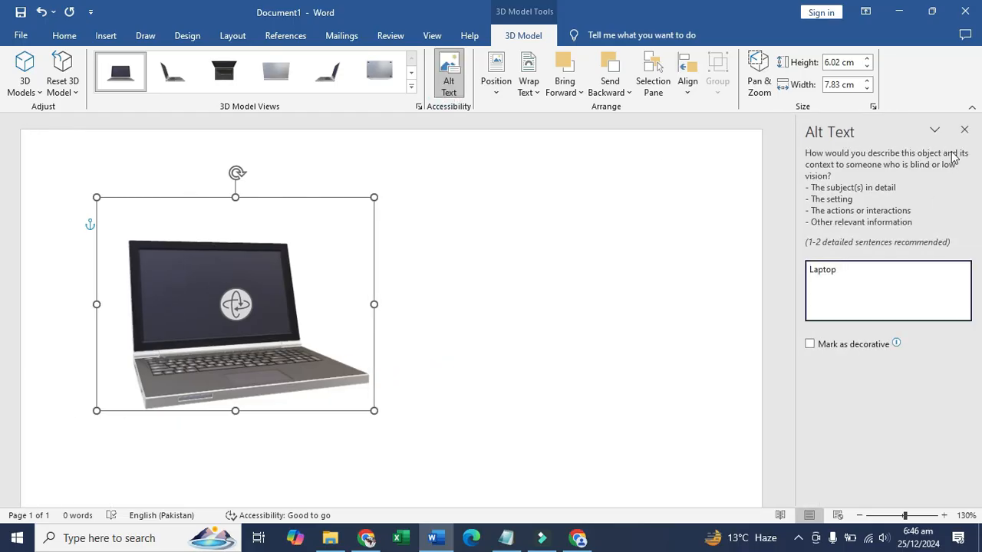
left_click(965, 131)
Apply the preset side view with the screen on the right to the laptop and move it to the page's right side
left_click(412, 87)
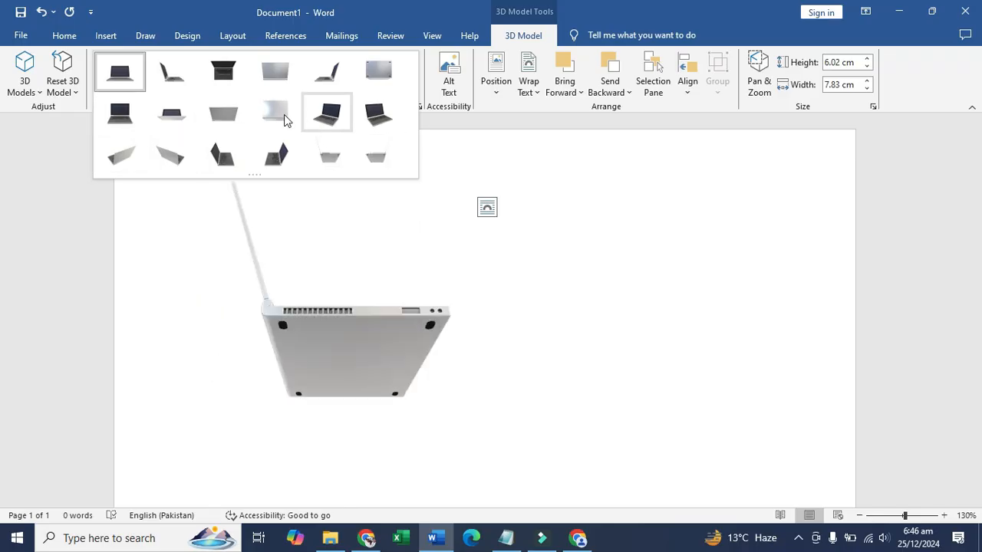
left_click(325, 81)
left_click_drag(353, 387, 738, 423)
left_click(276, 298)
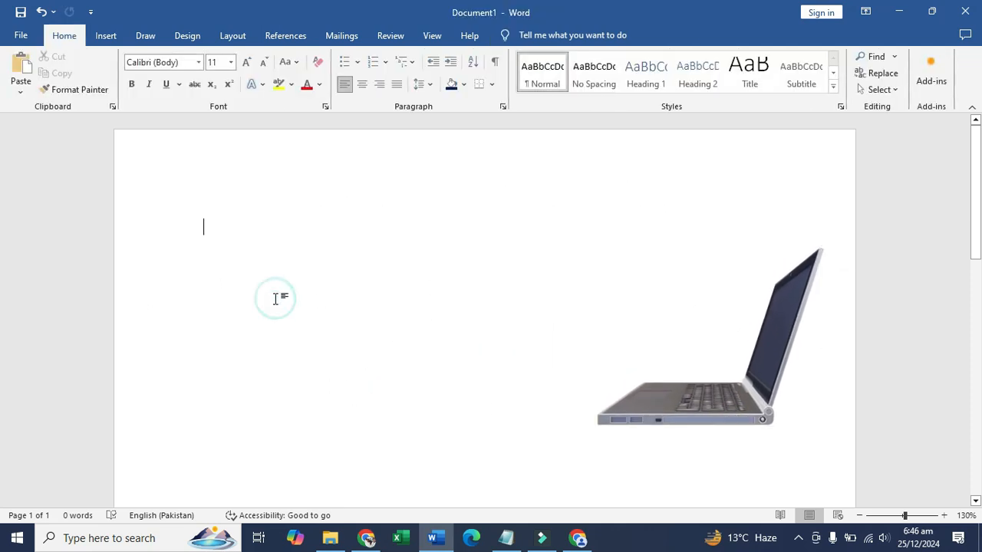
Insert the hummingbird 3D model from the Animated Animals online collection
left_click(111, 42)
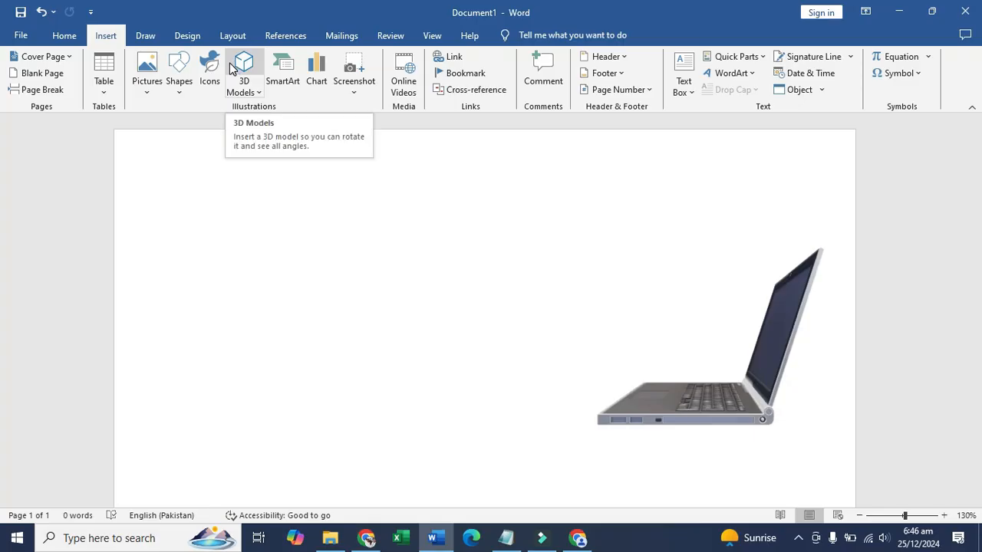
left_click(238, 68)
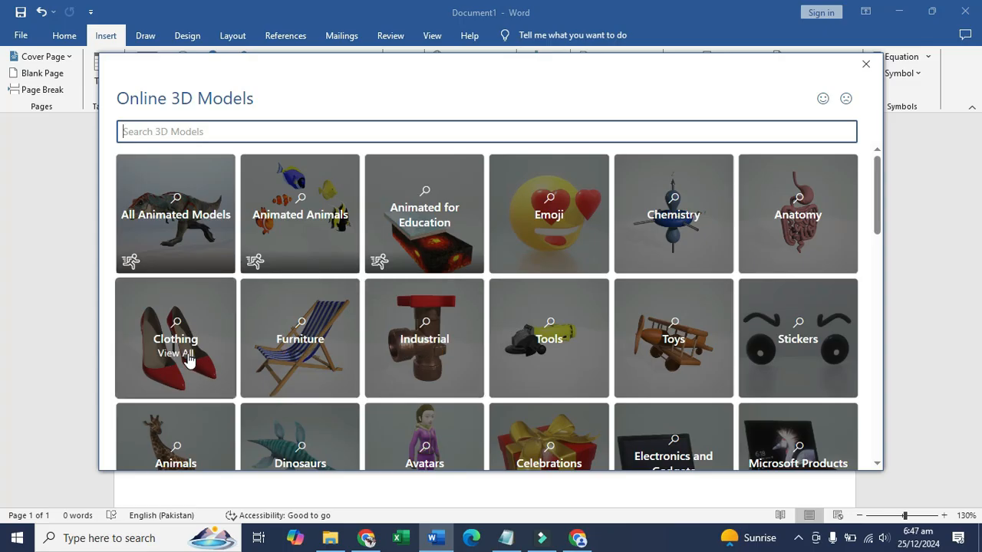
left_click(302, 268)
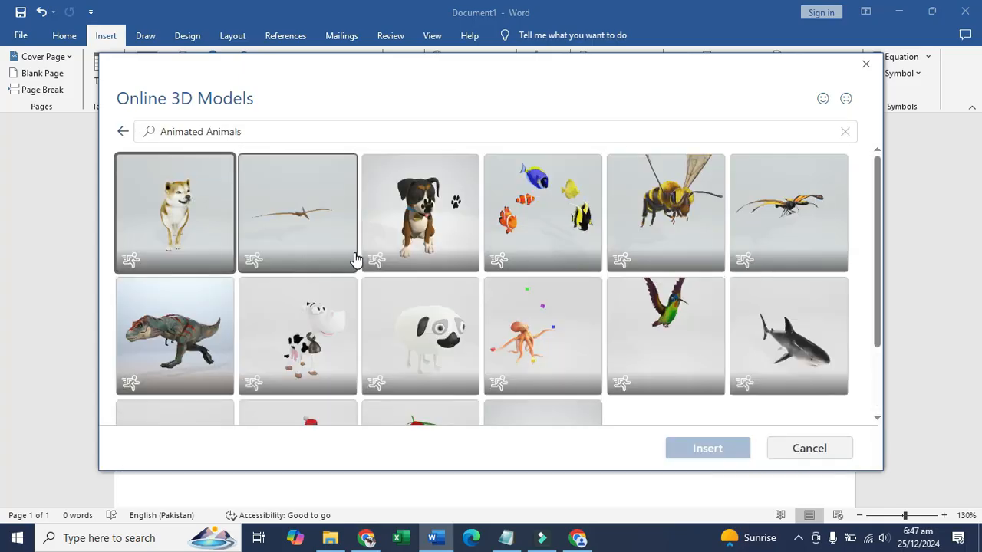
scroll(354, 260, "down", 2)
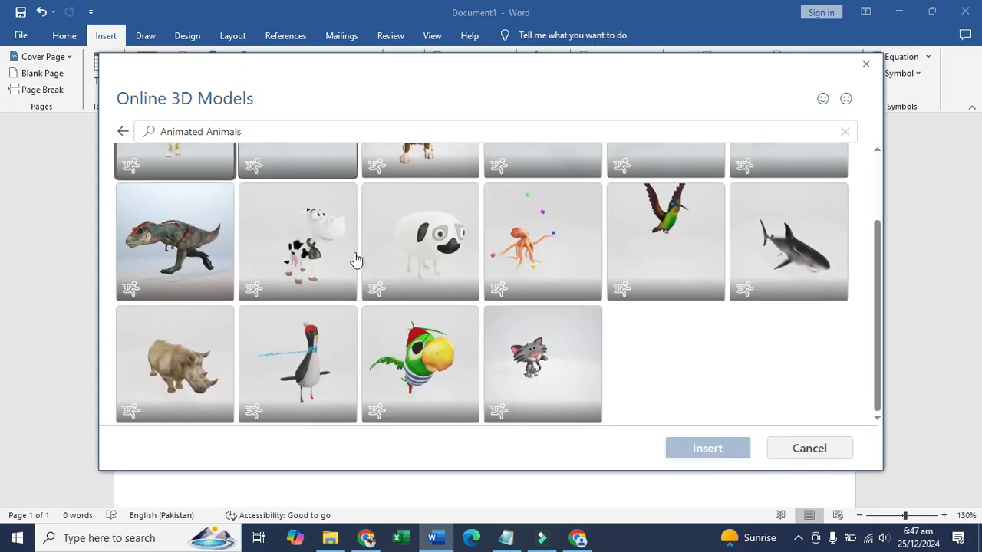
left_click(678, 235)
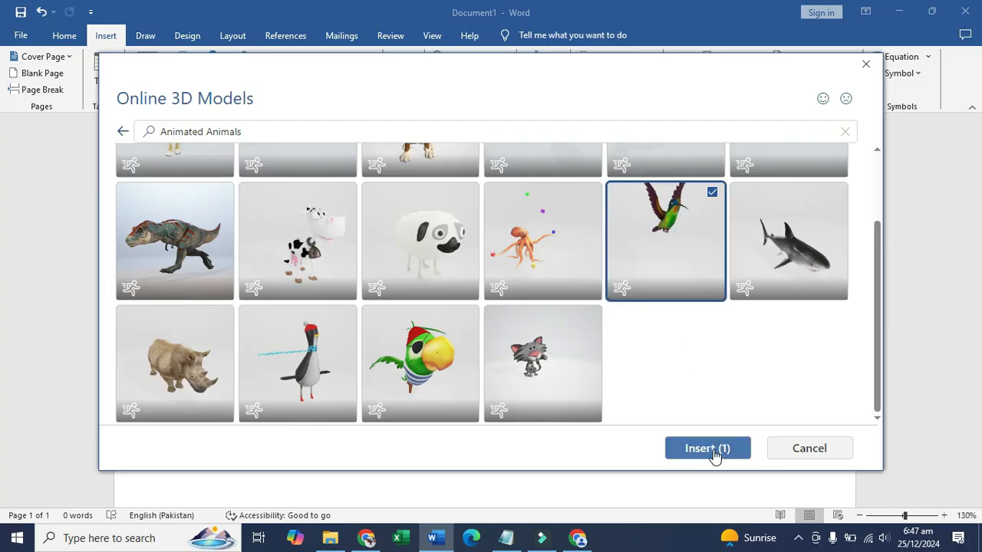
left_click(709, 456)
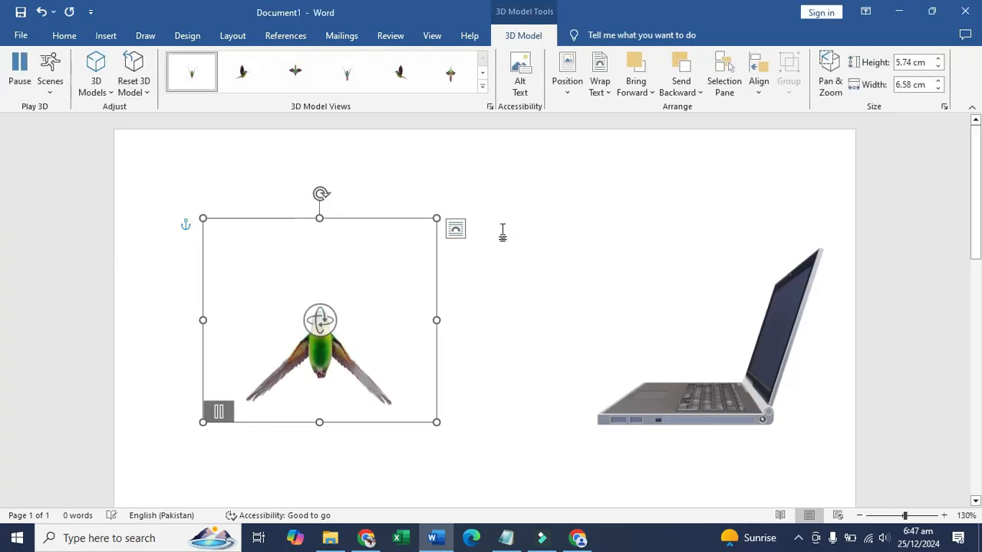
Turn the hummingbird model to a side profile facing the laptop screen and place it above the laptop's keyboard
left_click_drag(346, 284, 361, 243)
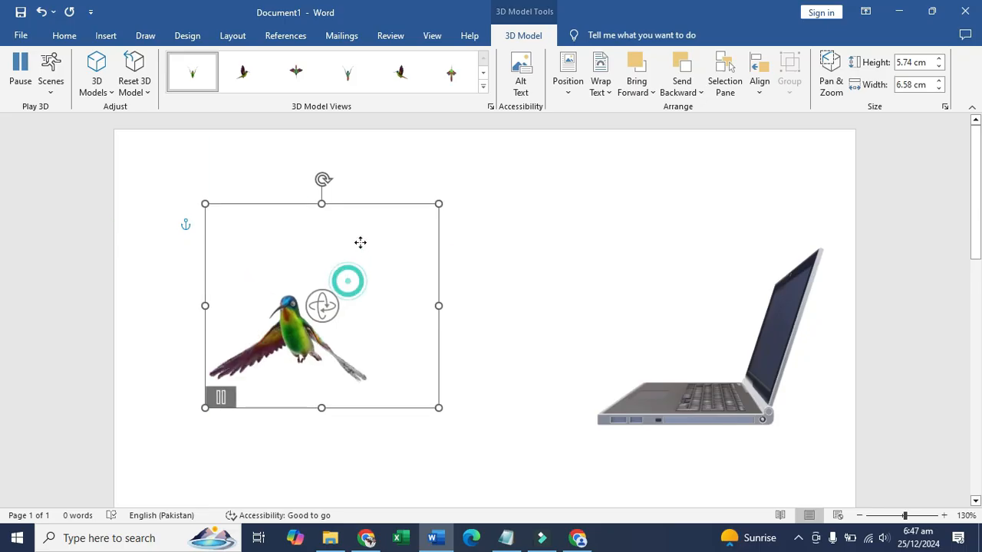
left_click_drag(331, 286, 512, 269)
left_click_drag(315, 318, 689, 342)
left_click(522, 344)
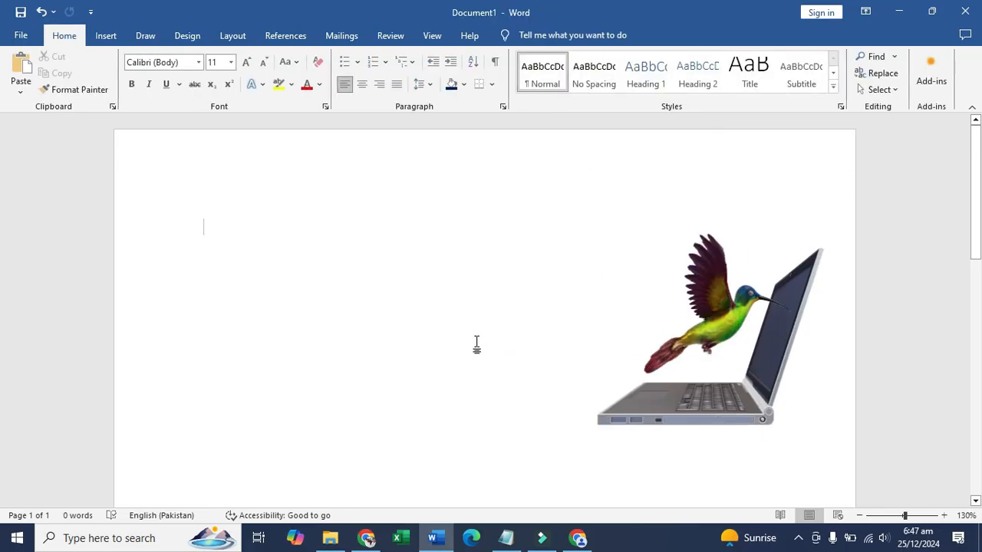
Delete the hummingbird and laptop 3D models from the page
left_click(104, 36)
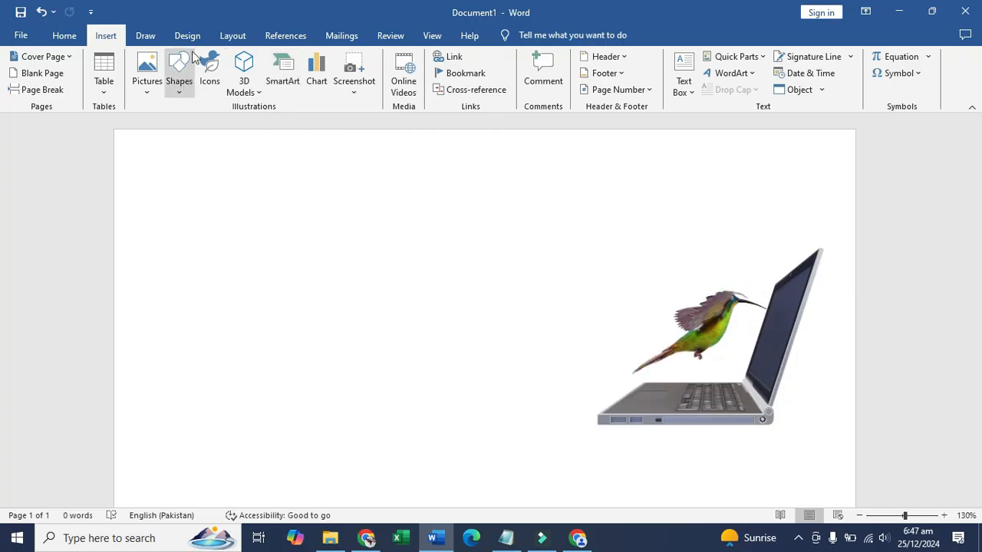
left_click(698, 325)
key("Delete")
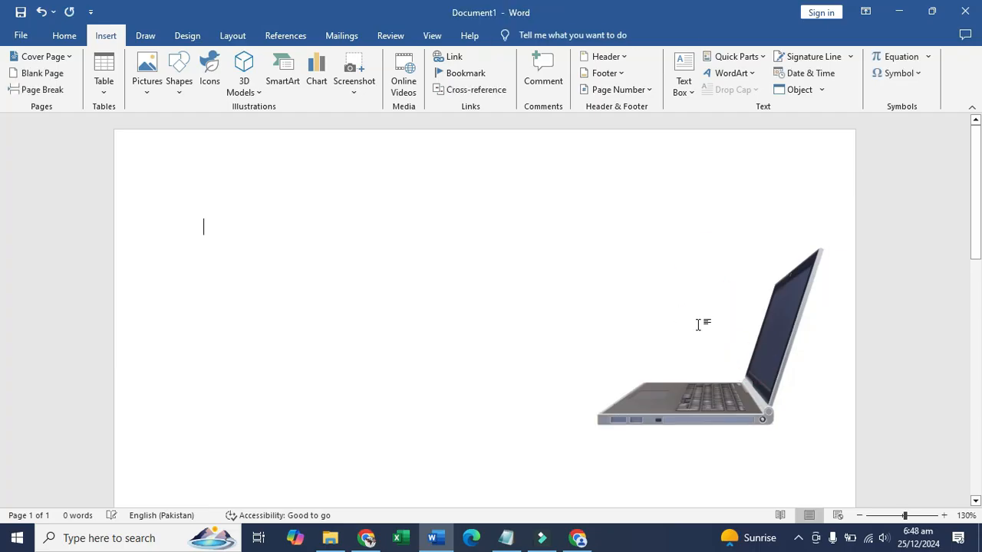
left_click(764, 349)
key("Delete")
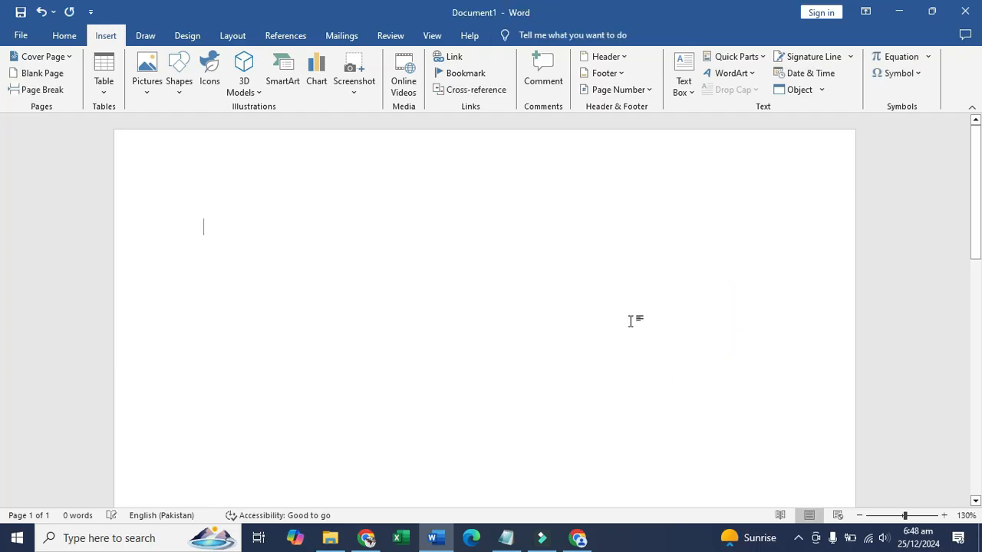
Insert a Vertical Equation SmartArt graphic from the Process layouts
left_click(283, 71)
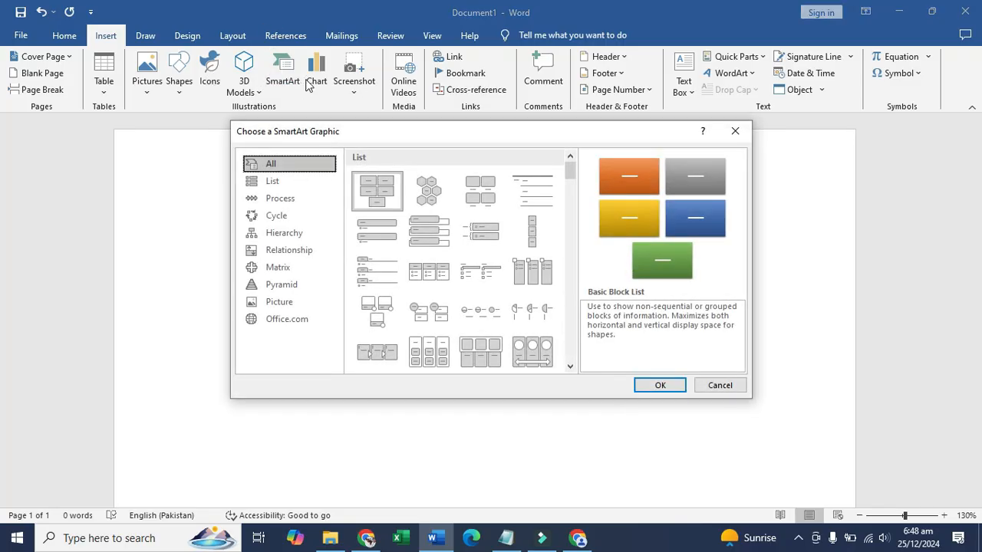
scroll(366, 262, "down", 8)
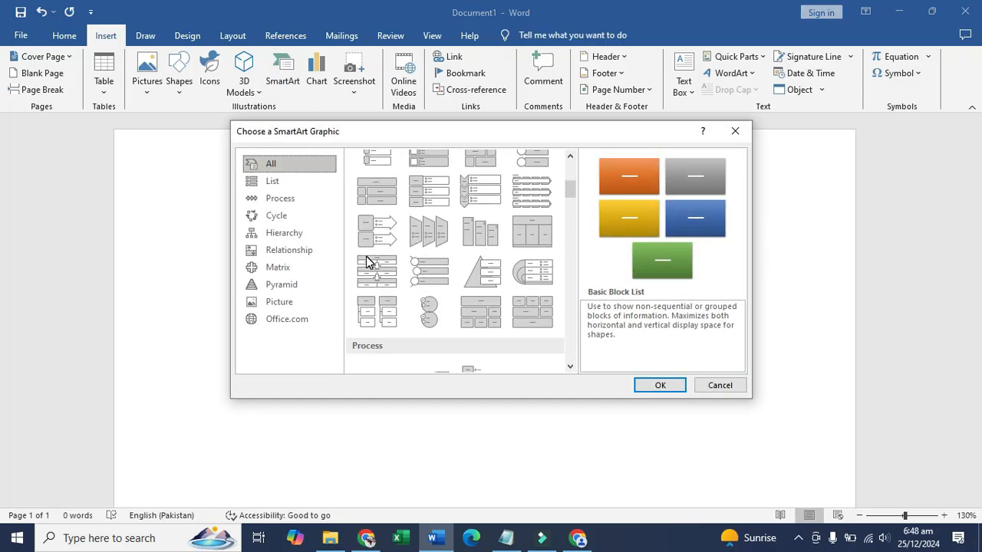
scroll(366, 262, "up", 8)
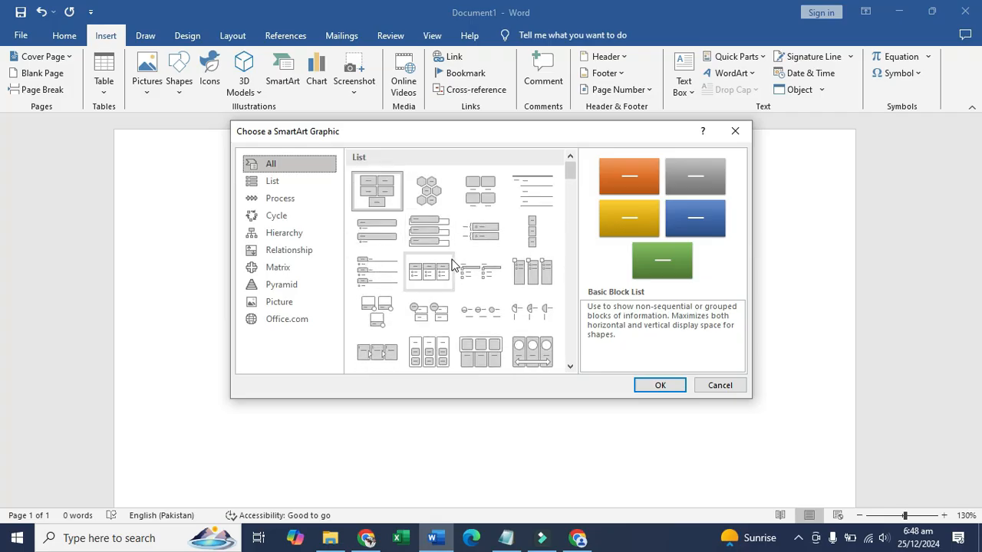
scroll(452, 264, "down", 3)
scroll(453, 265, "down", 10)
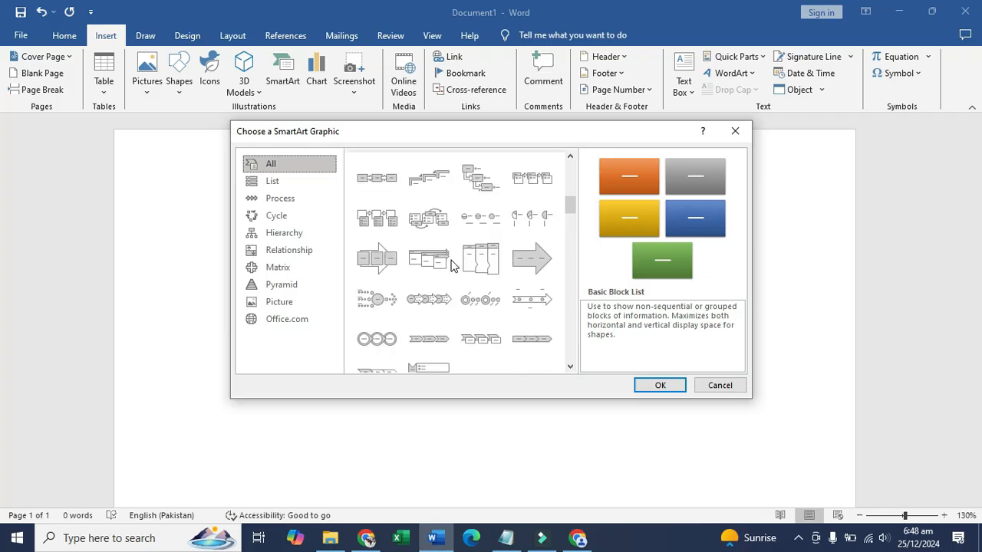
scroll(453, 264, "down", 4)
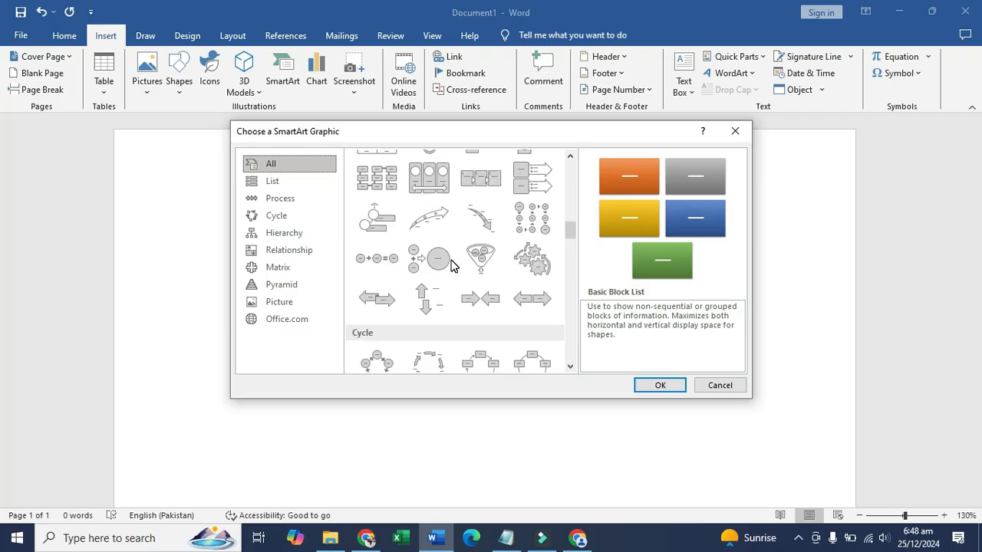
left_click(429, 262)
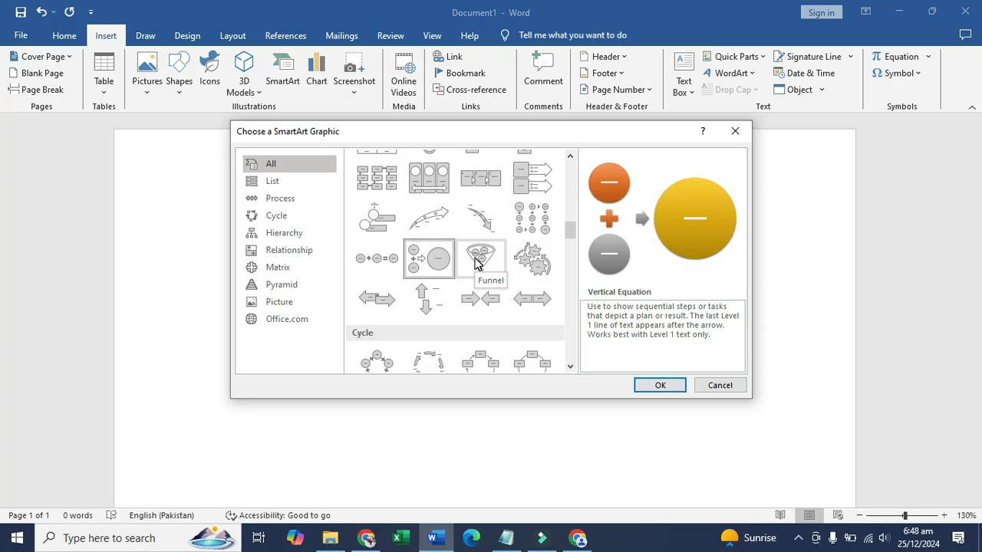
left_click(649, 385)
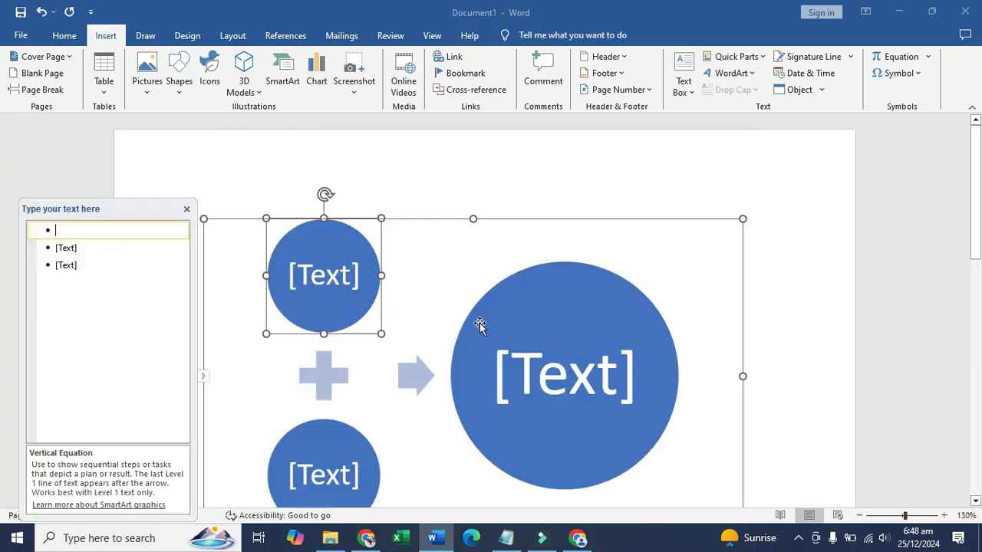
Fill the two small SmartArt circles with 2 each and the large result circle with 4
left_click(326, 262)
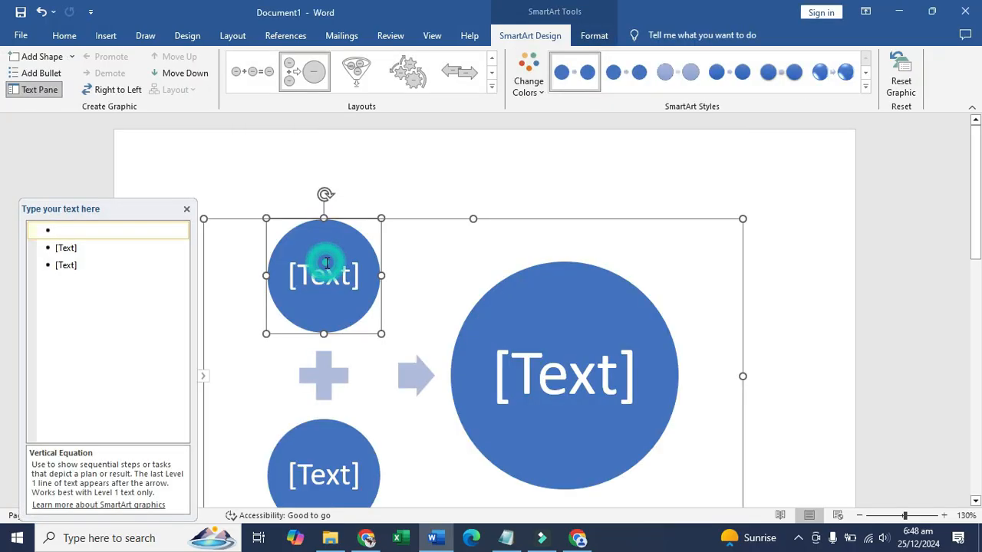
type("2")
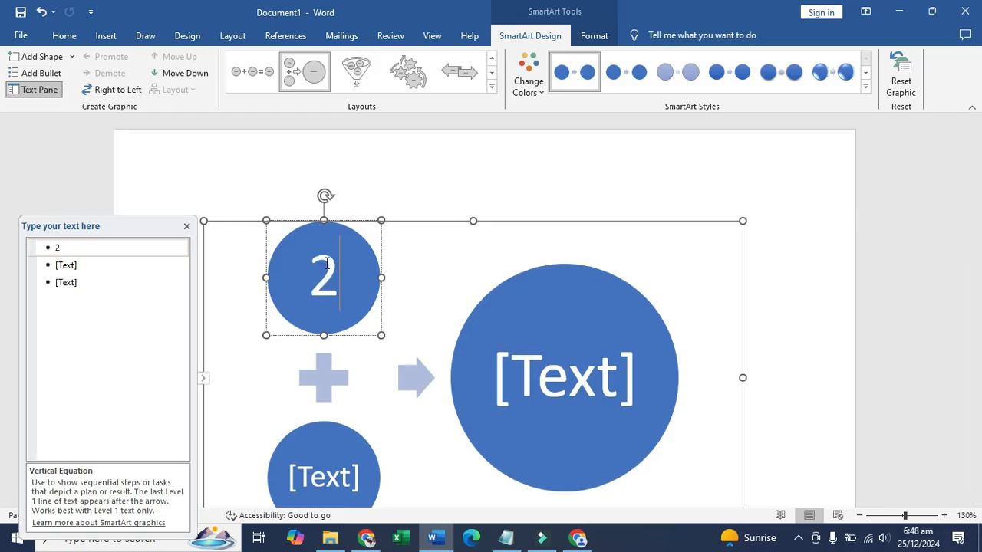
left_click(332, 466)
left_click(326, 468)
type("2")
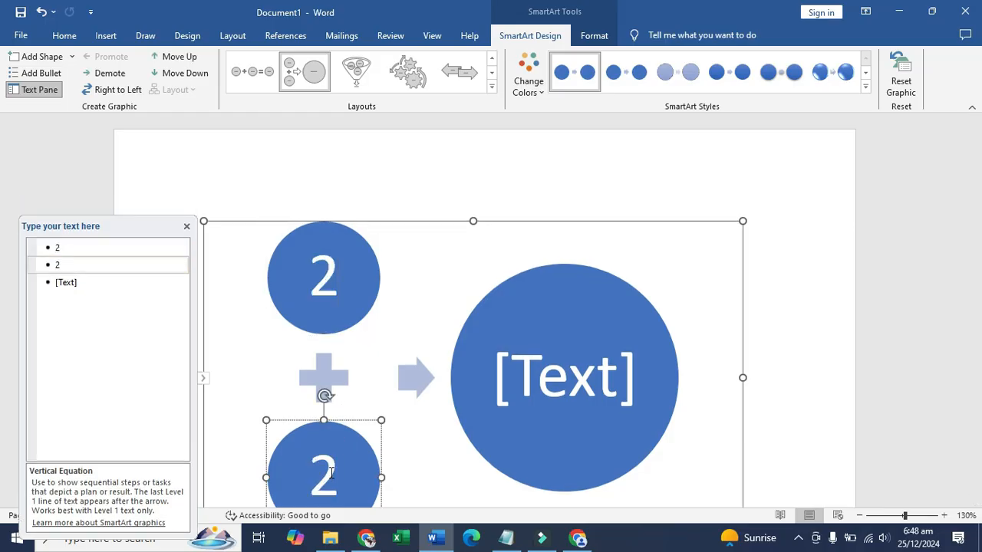
left_click(519, 402)
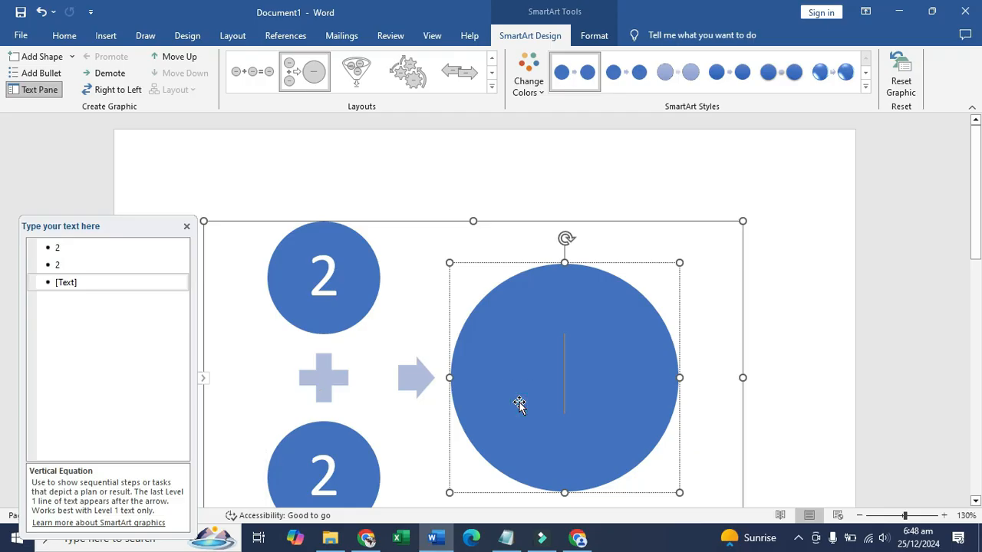
type("4")
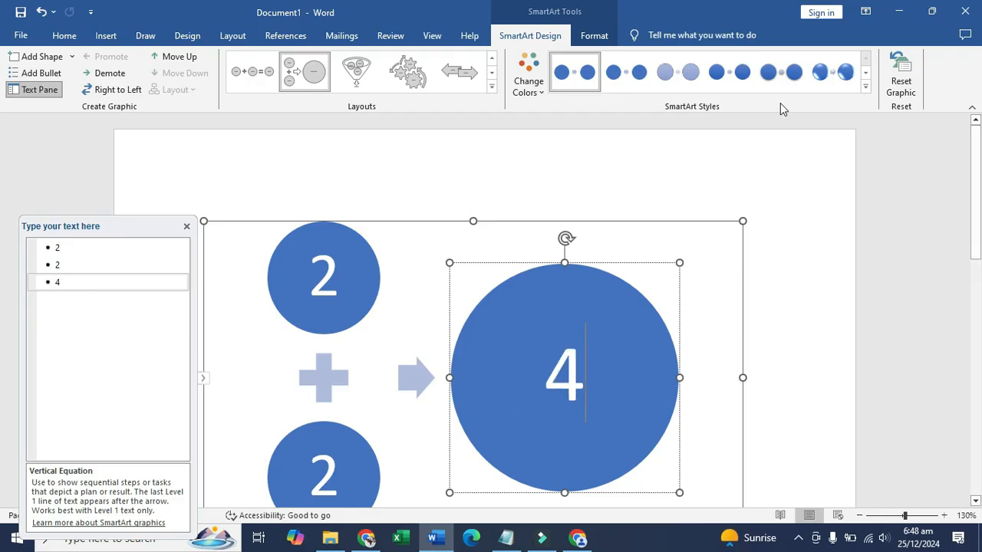
Apply the glossy 3D SmartArt style to the equation graphic and preview alternative color schemes on it
left_click(842, 80)
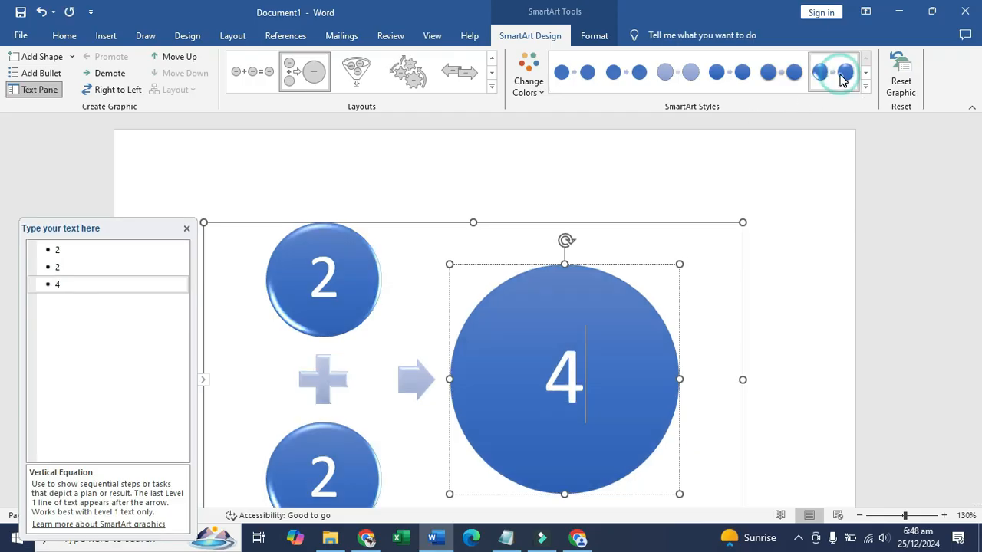
left_click(530, 91)
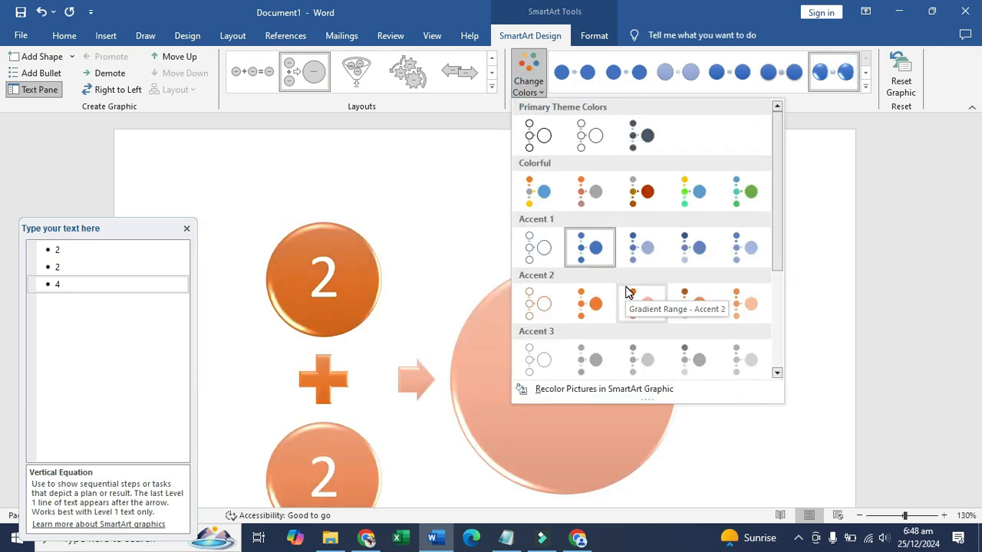
left_click(451, 165)
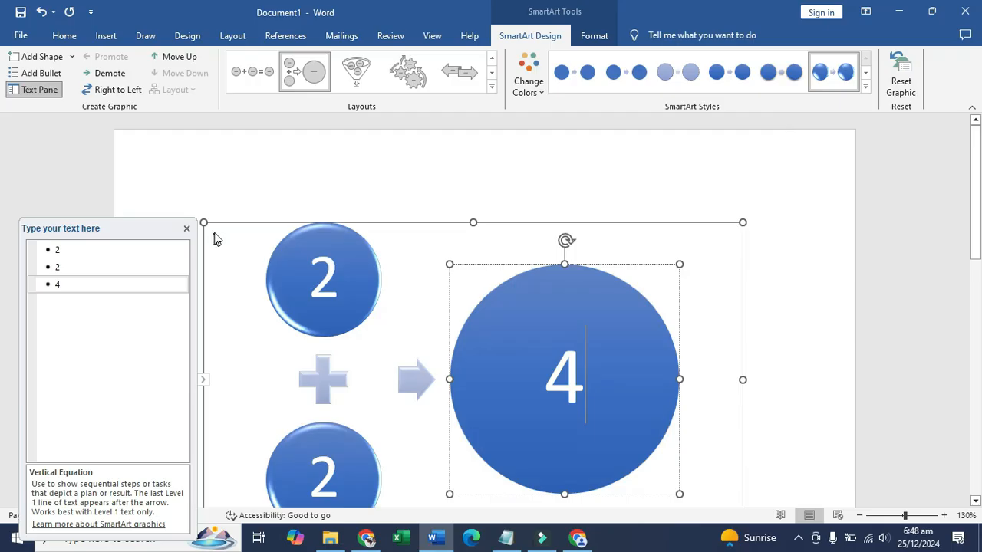
Reset the equation SmartArt graphic to its default formatting
scroll(544, 149, "down", 5)
scroll(544, 150, "up", 5)
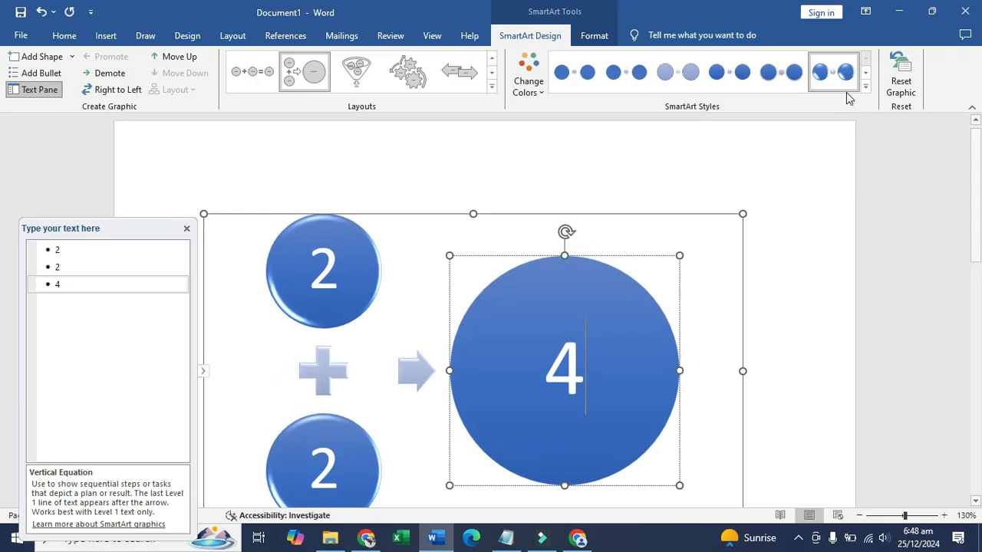
left_click(903, 70)
left_click(904, 70)
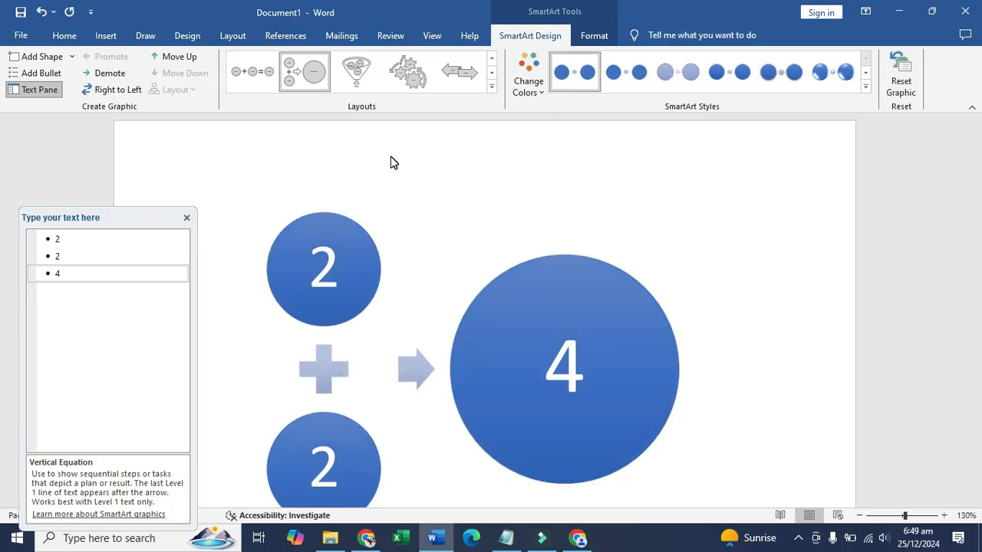
Show the SmartArt graphic's format options and close its text-entry pane
left_click(591, 35)
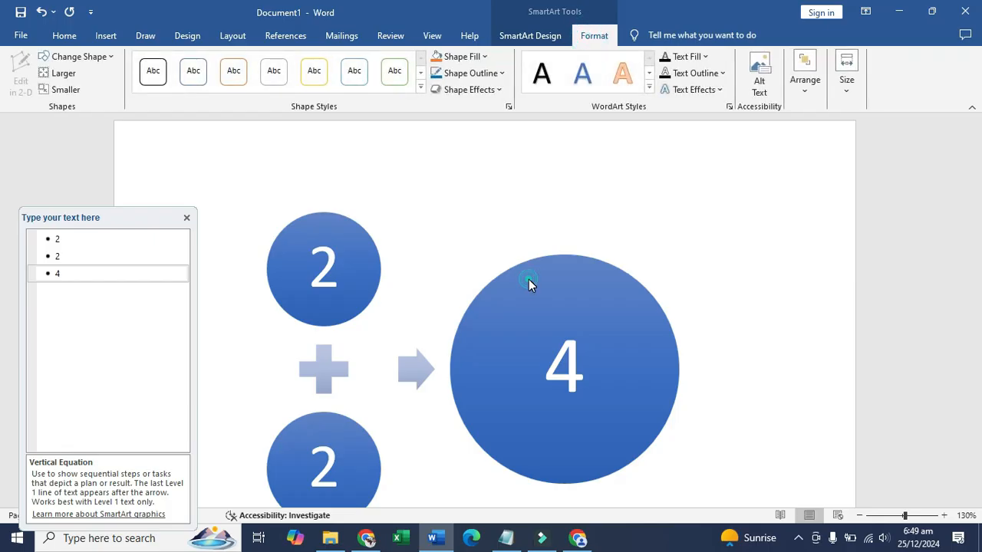
left_click(365, 283)
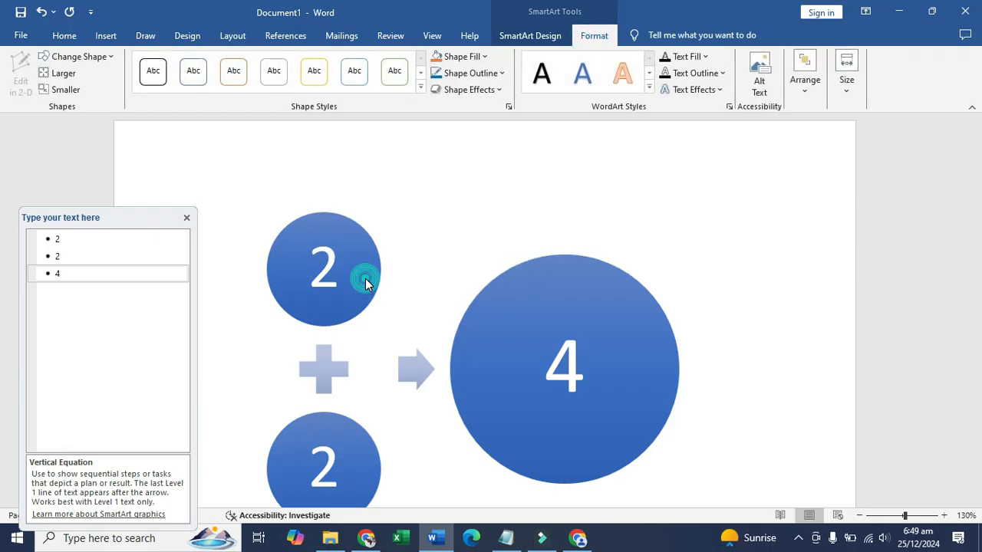
left_click(187, 218)
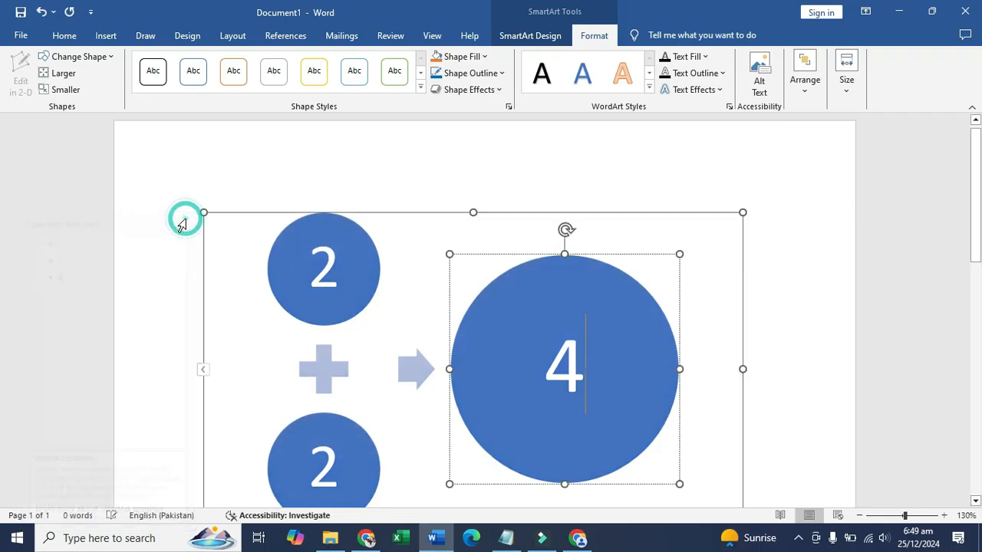
Browse the All, List and Process categories of the SmartArt graphic gallery and leave it without inserting anything
left_click(105, 36)
left_click(275, 61)
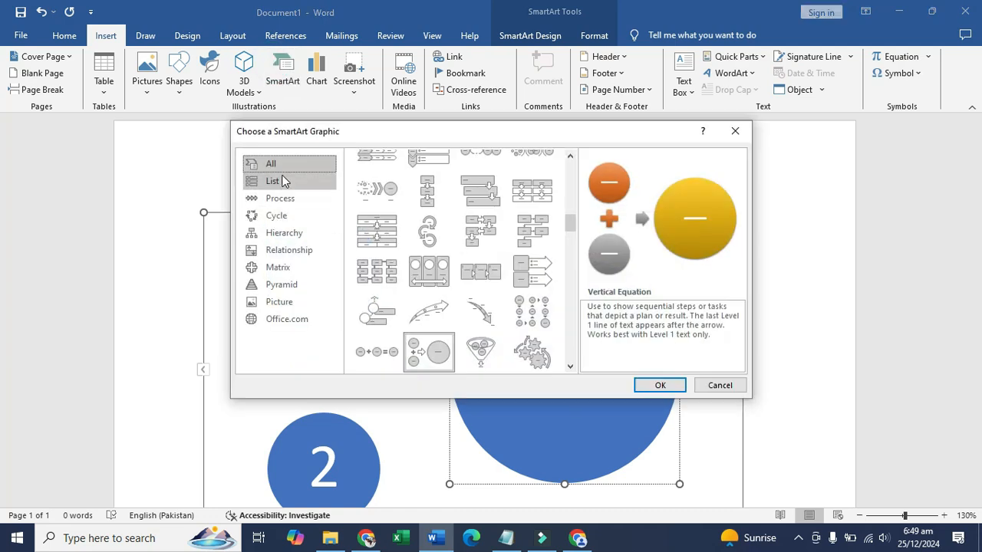
scroll(383, 257, "down", 3)
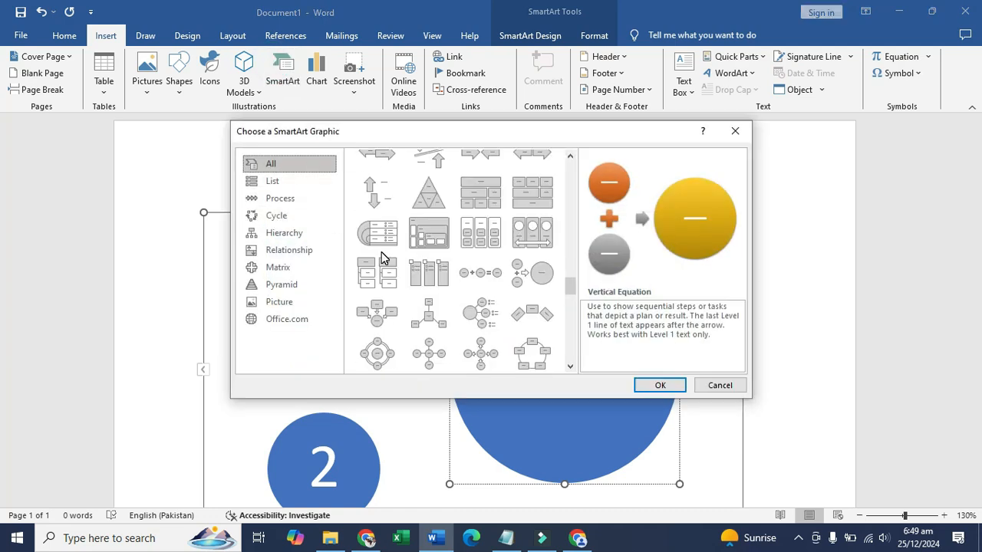
scroll(383, 257, "up", 4)
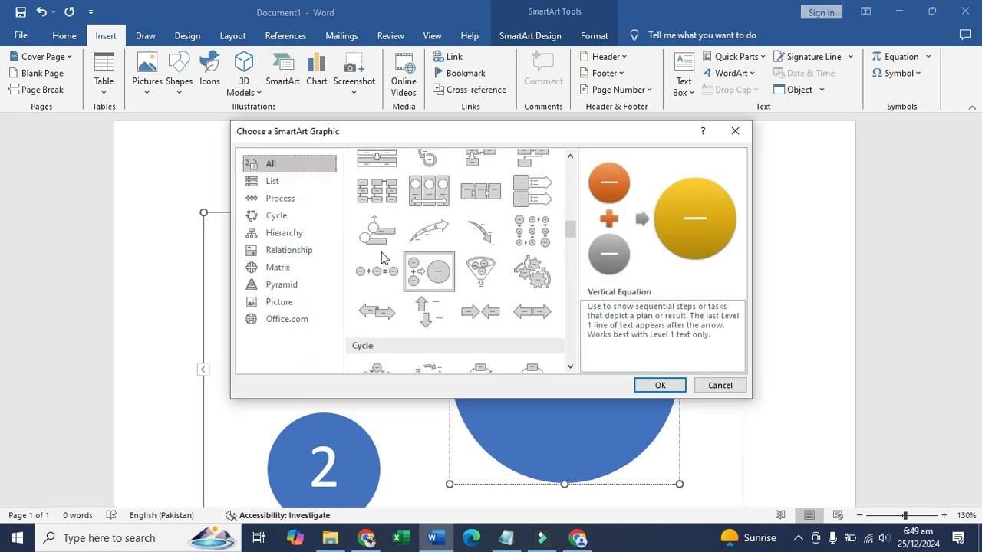
left_click(300, 189)
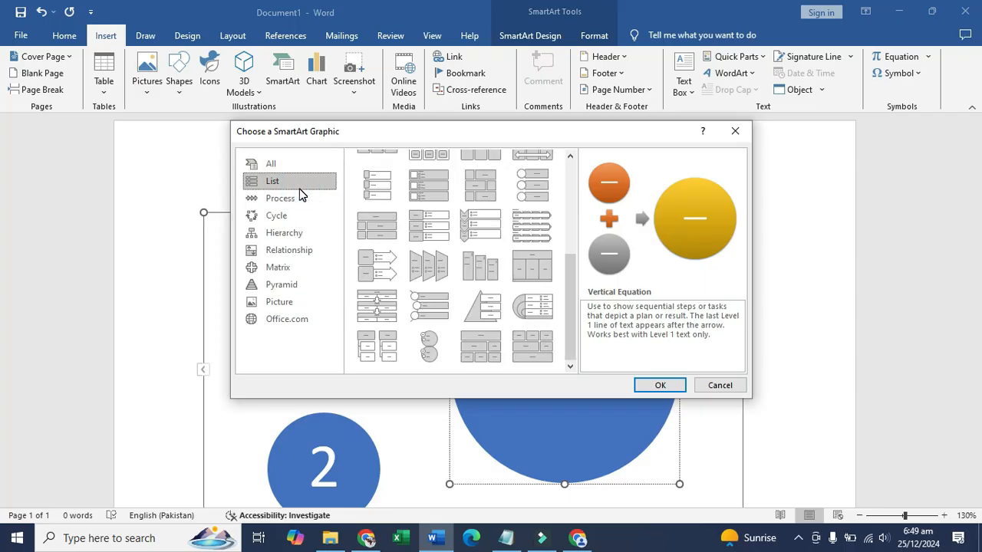
left_click(300, 198)
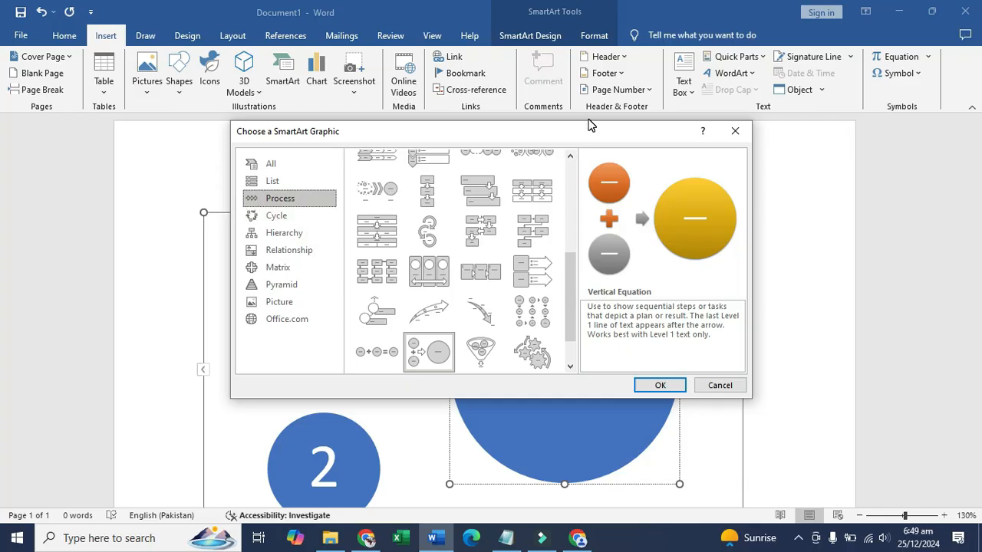
left_click(311, 190)
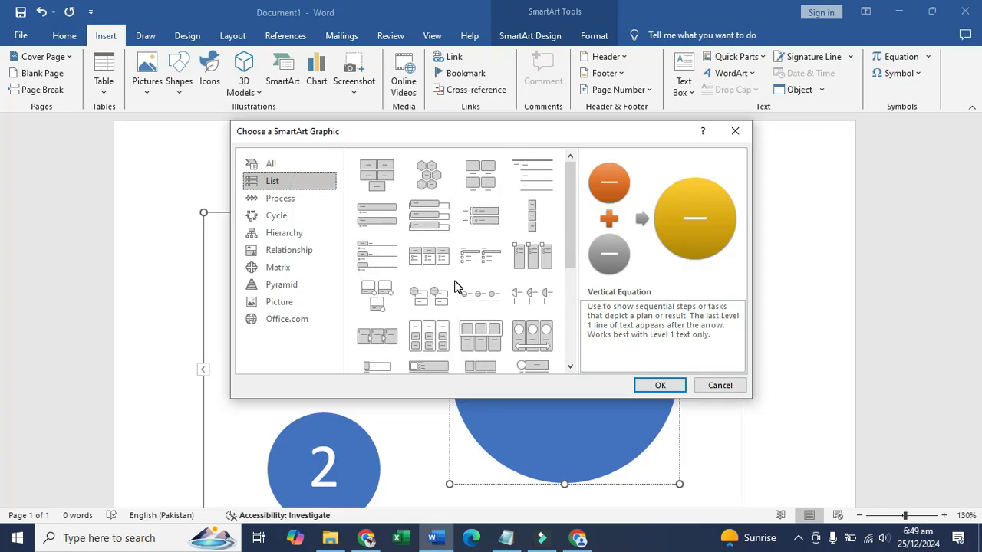
left_click(321, 168)
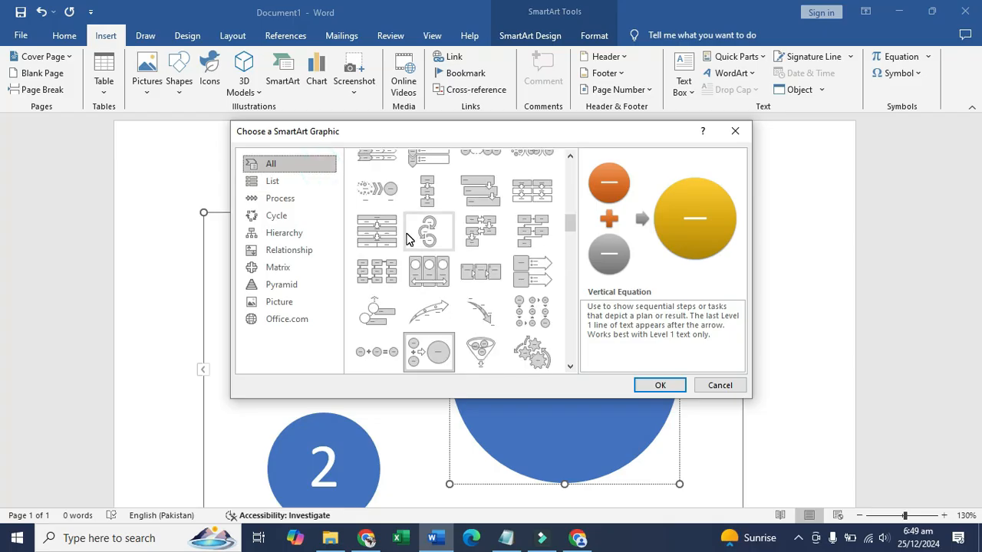
scroll(408, 237, "down", 20)
scroll(407, 238, "up", 20)
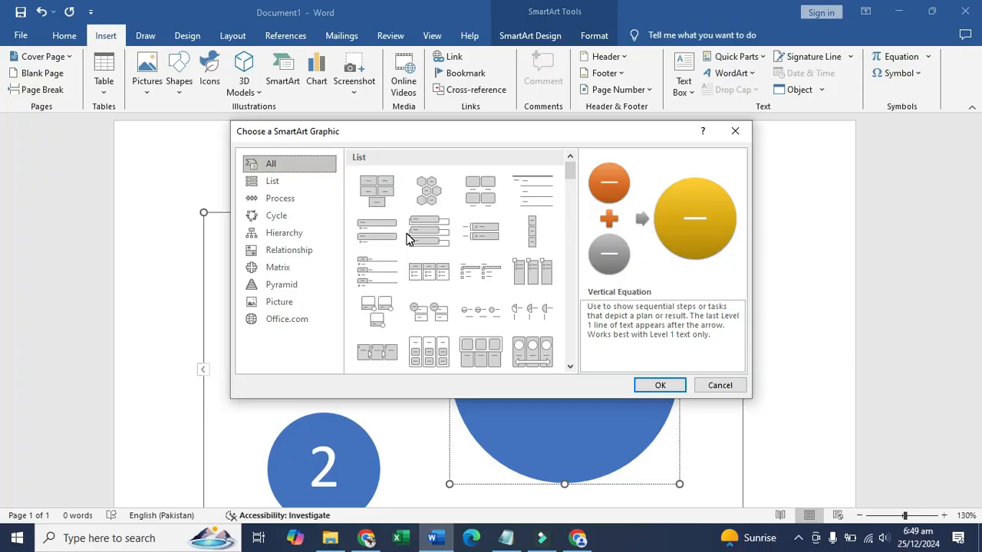
left_click(719, 386)
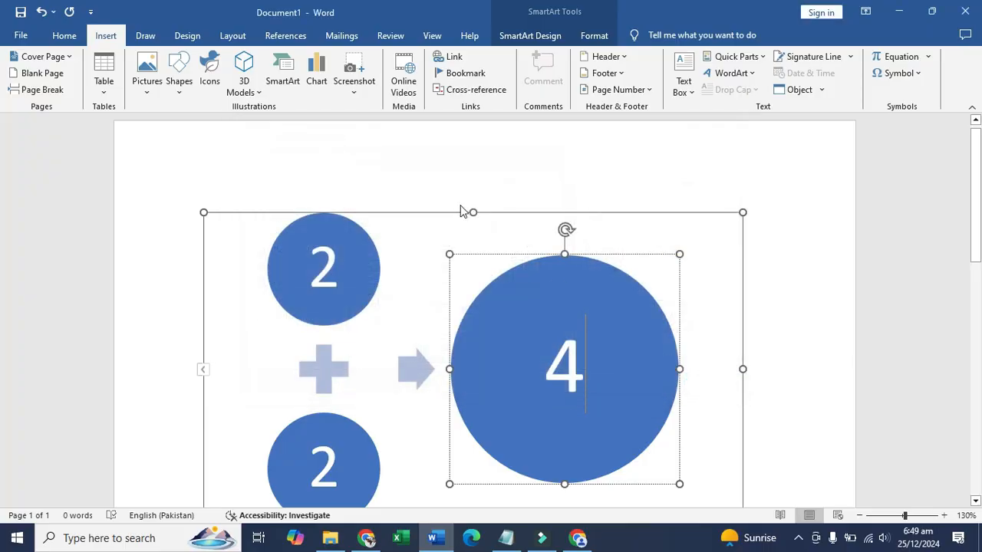
Delete the SmartArt equation graphic to clear the page
left_click(321, 74)
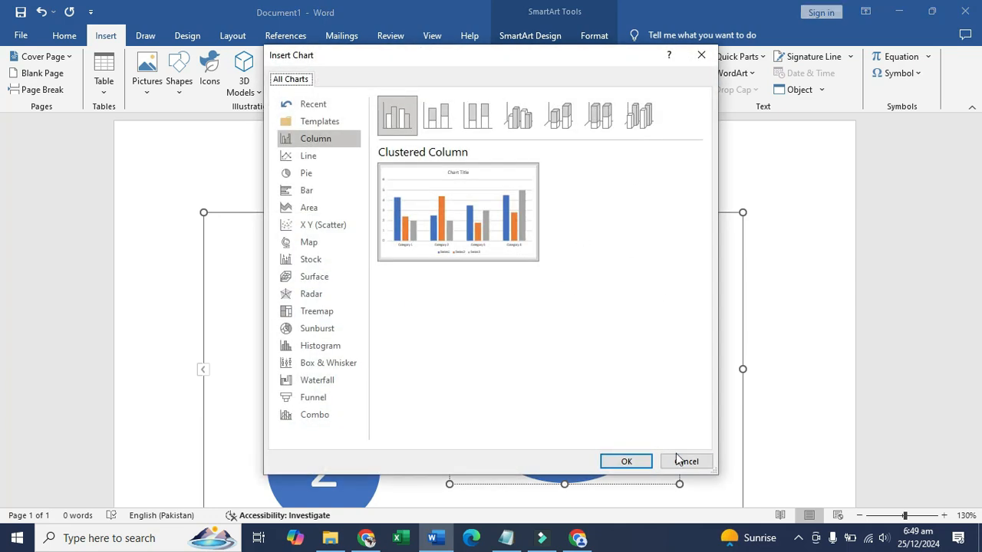
left_click(683, 461)
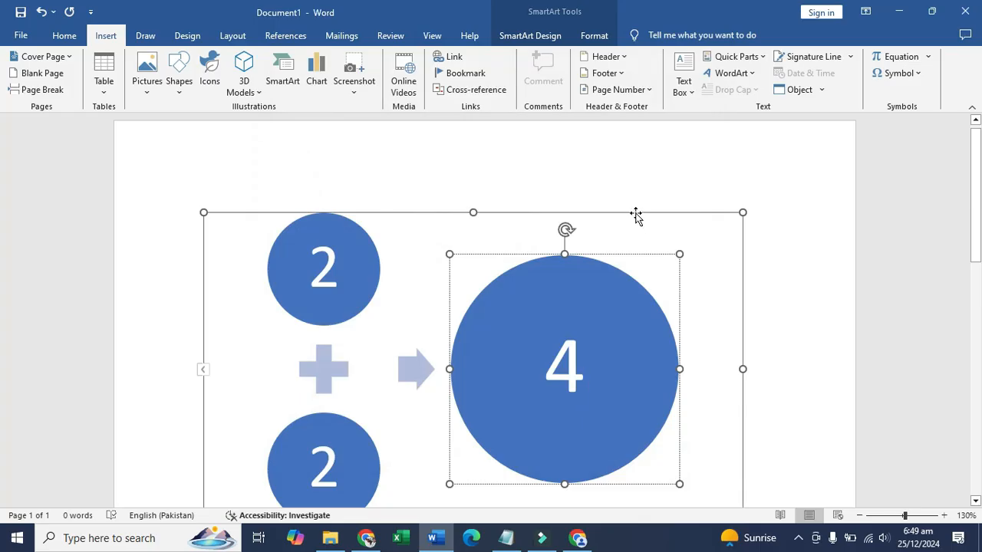
left_click(634, 213)
key("Delete")
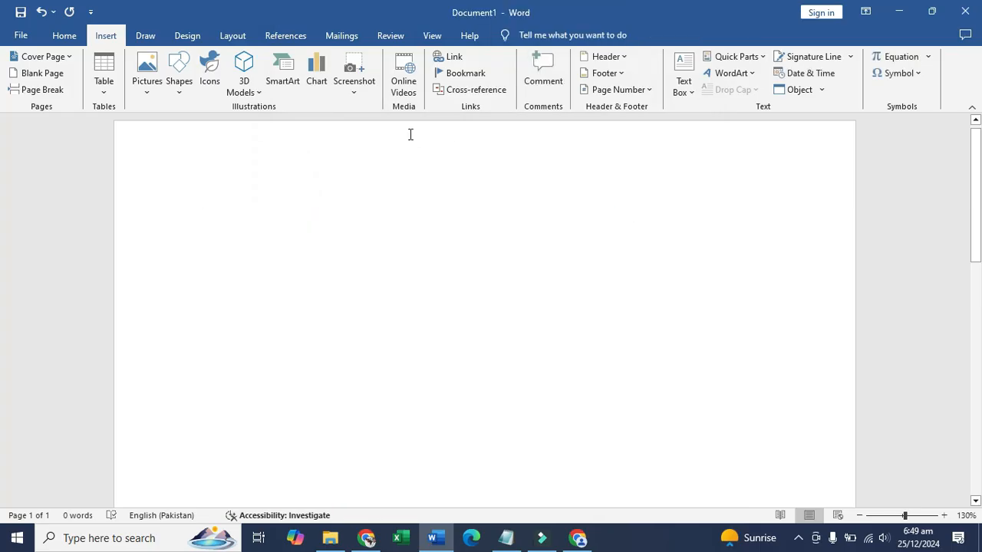
Insert a Clustered Column chart, dismiss the licence notices and move the chart's data sheet aside
left_click(324, 87)
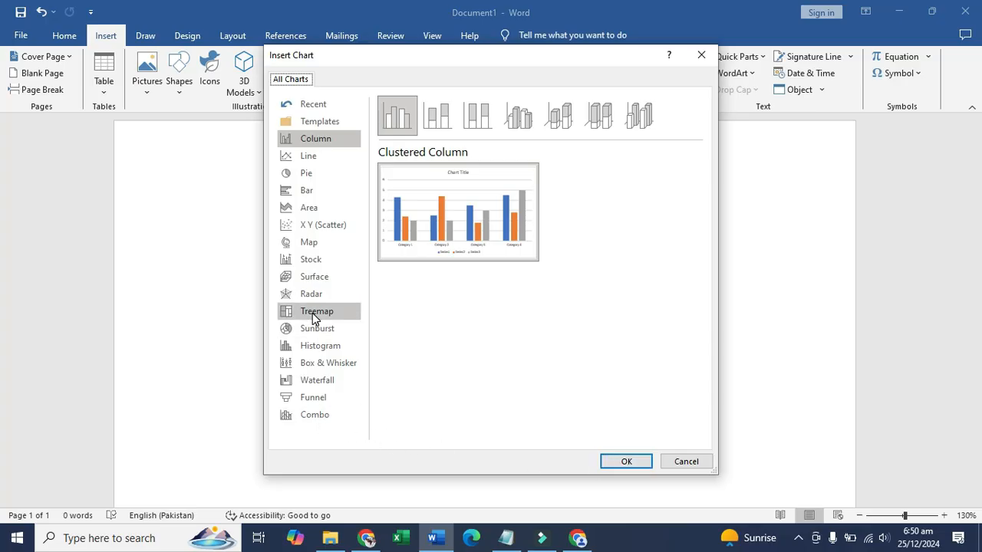
left_click(627, 462)
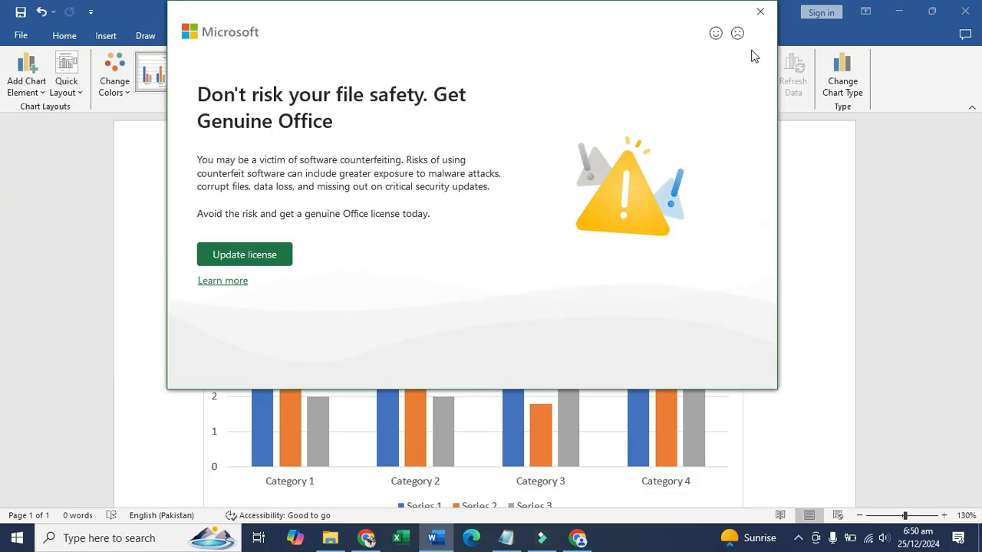
left_click(760, 13)
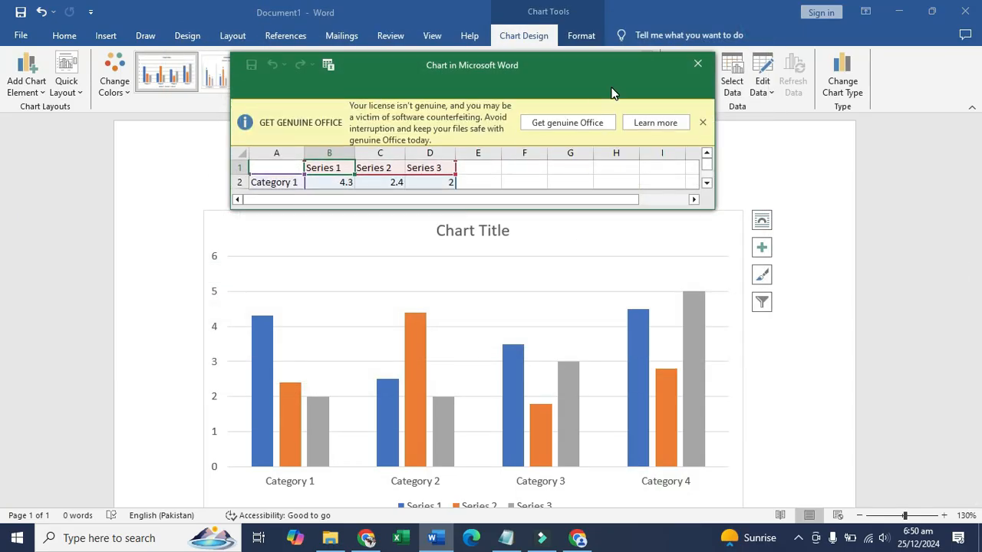
left_click_drag(604, 72, 447, 68)
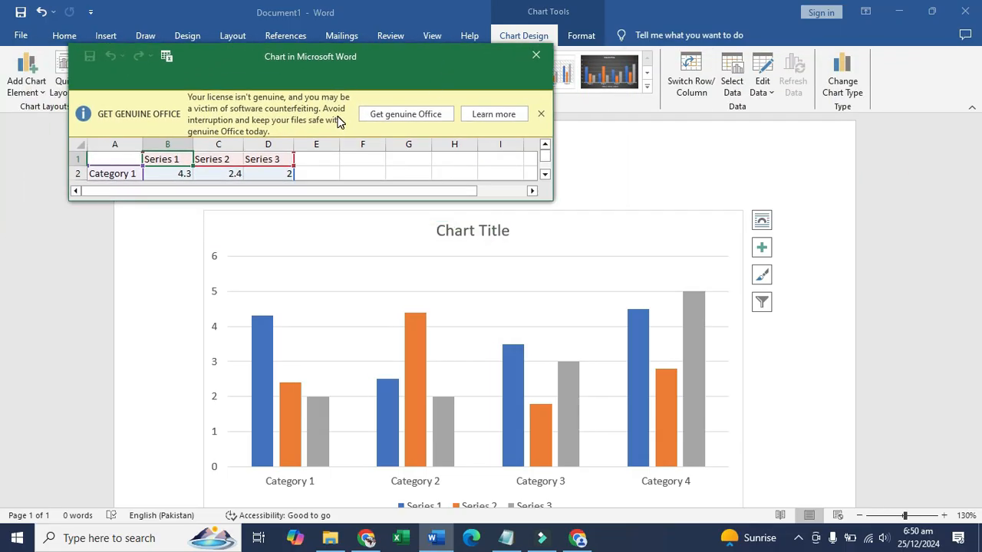
left_click(541, 113)
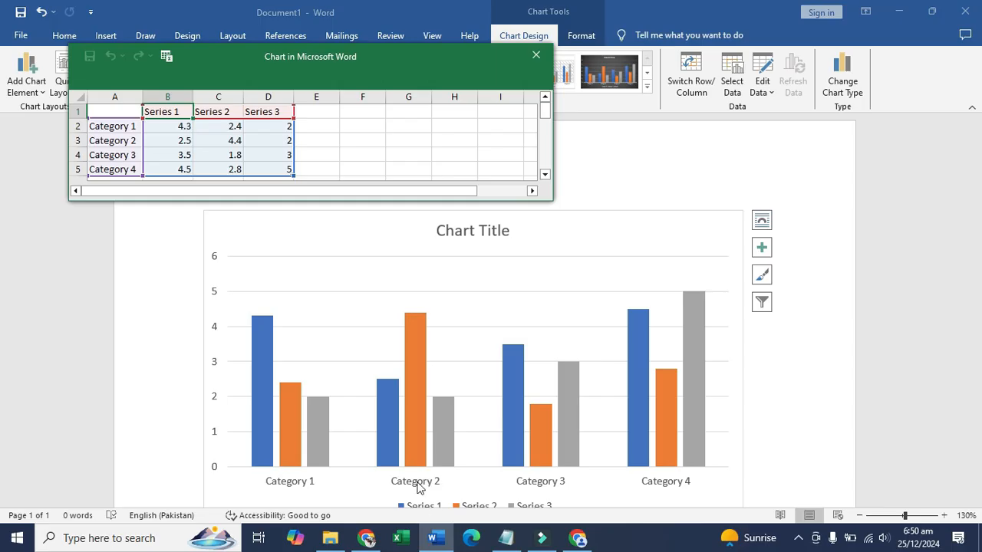
Change the column chart's title to IT Education
left_click(458, 234)
double_click(458, 236)
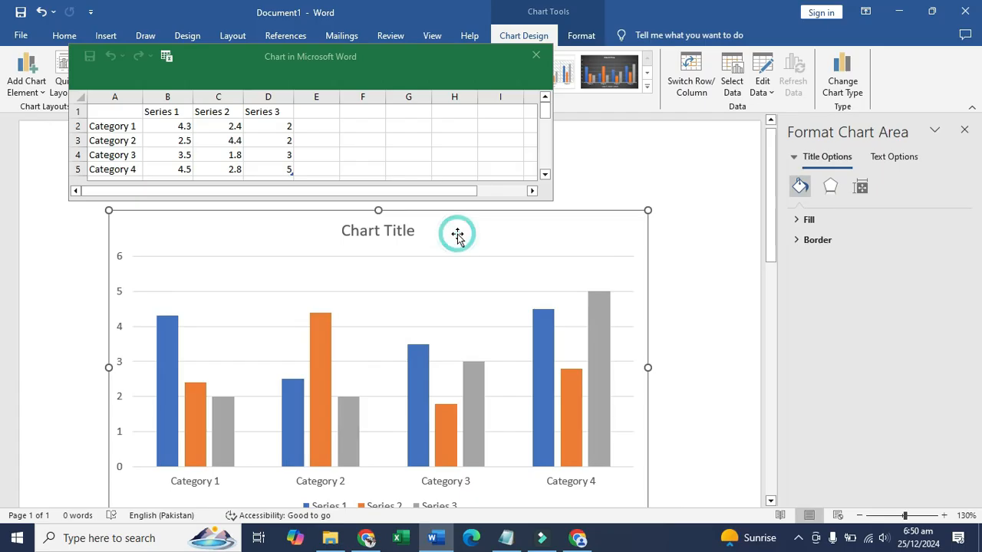
left_click(361, 232)
type("Sdcsdfsf")
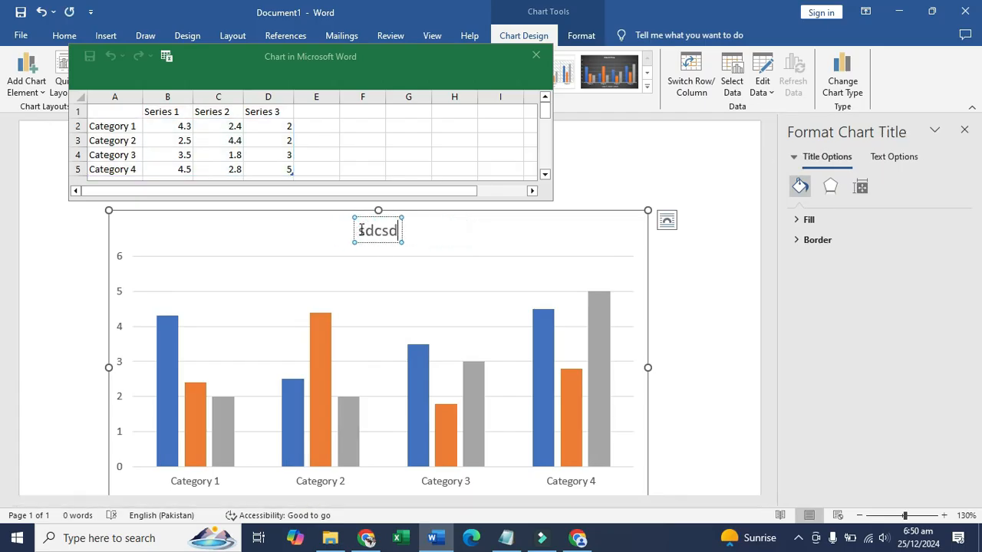
double_click(364, 228)
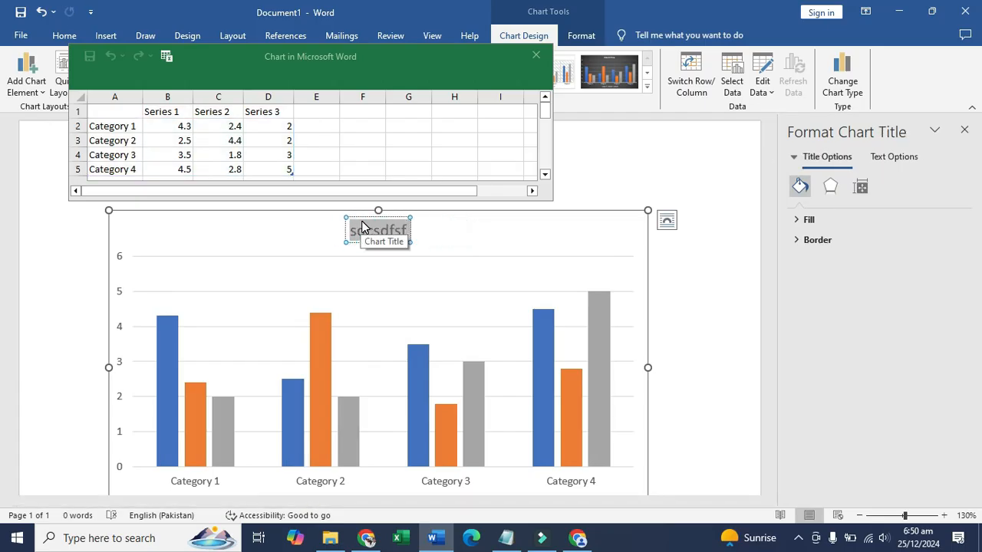
type("IT Educa")
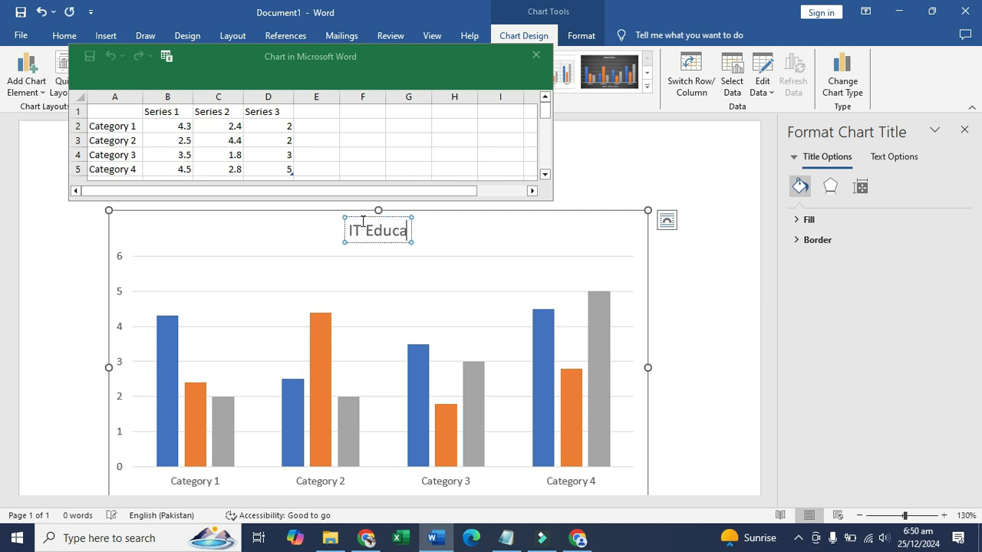
type("tion")
left_click(281, 246)
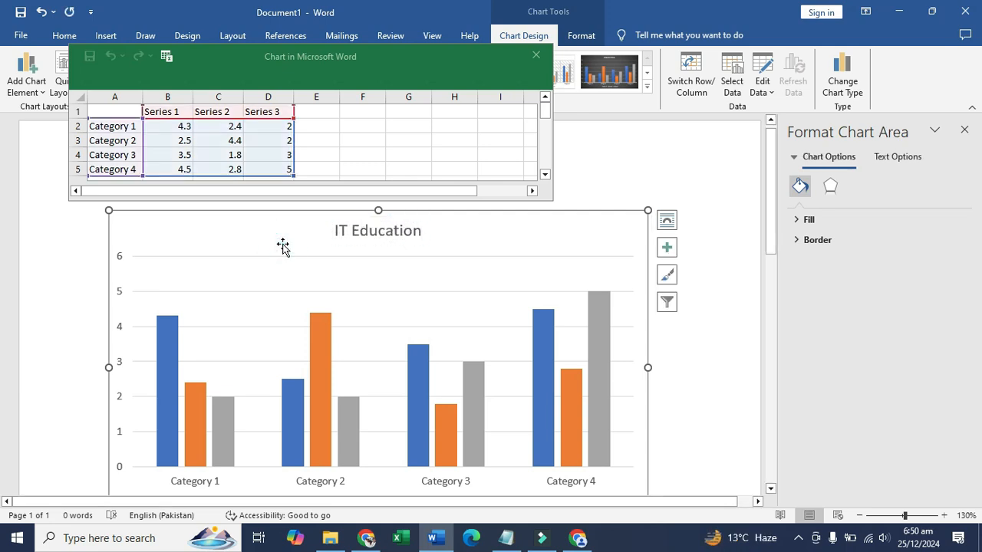
Rename the three data series in the chart's data sheet to Class 01, Class 02 and Class 03
left_click(174, 112)
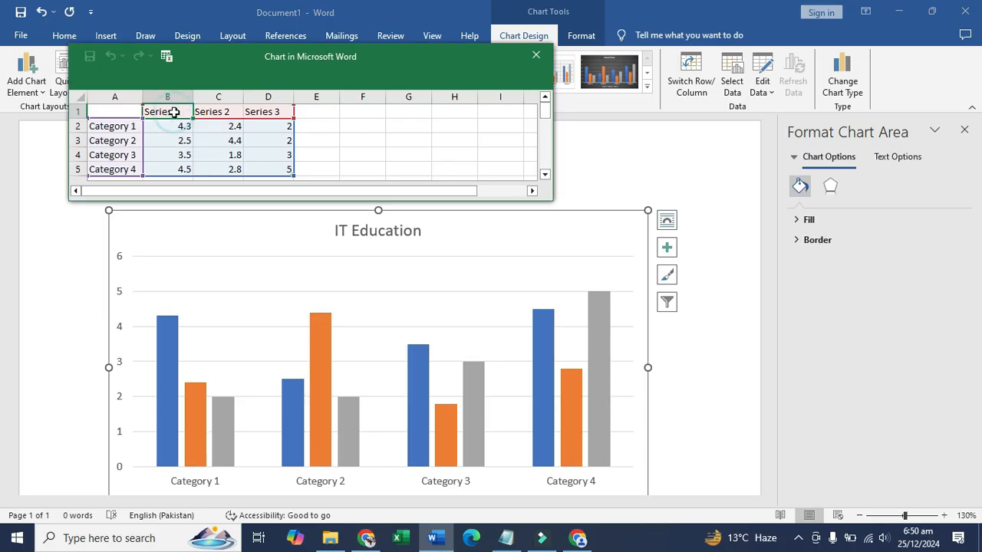
type("Class 01")
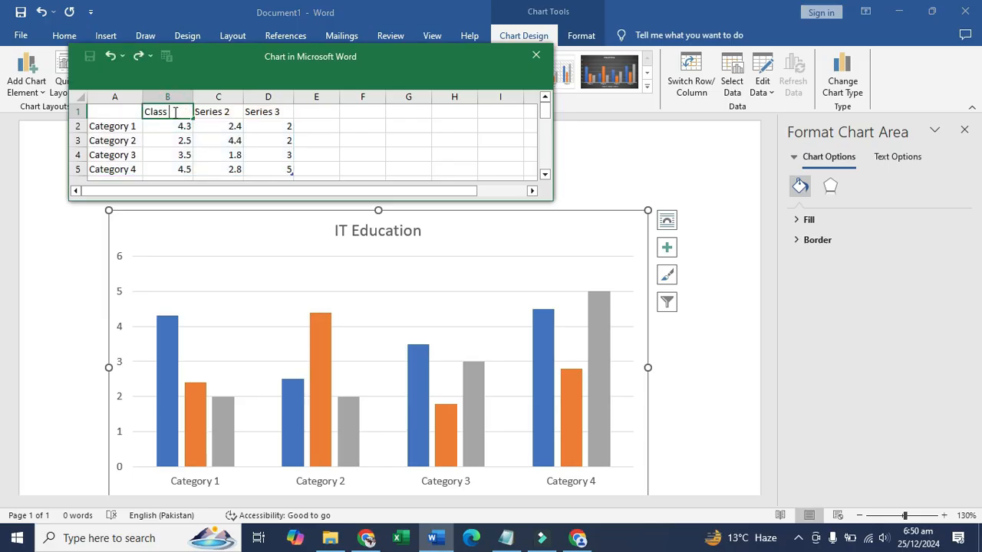
left_click(665, 337)
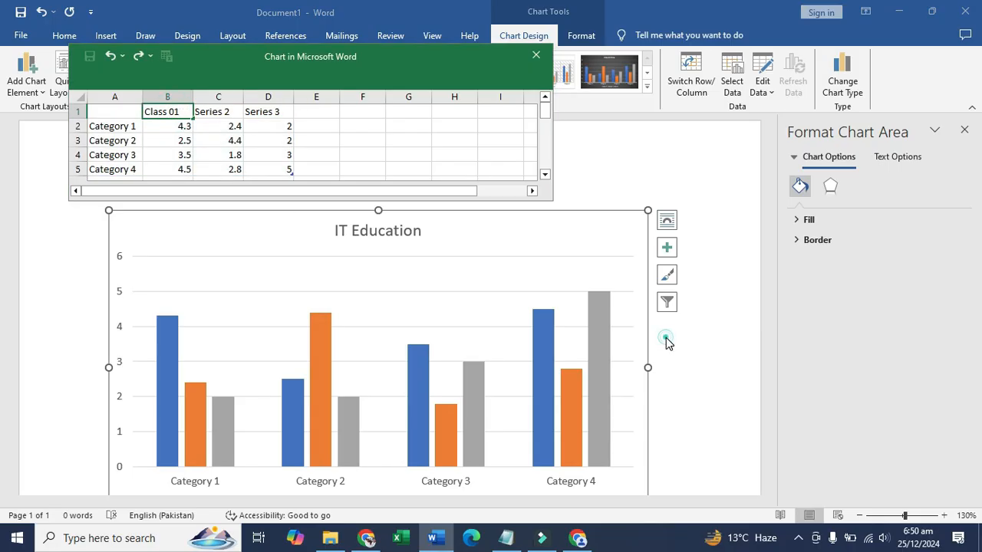
scroll(666, 338, "down", 2)
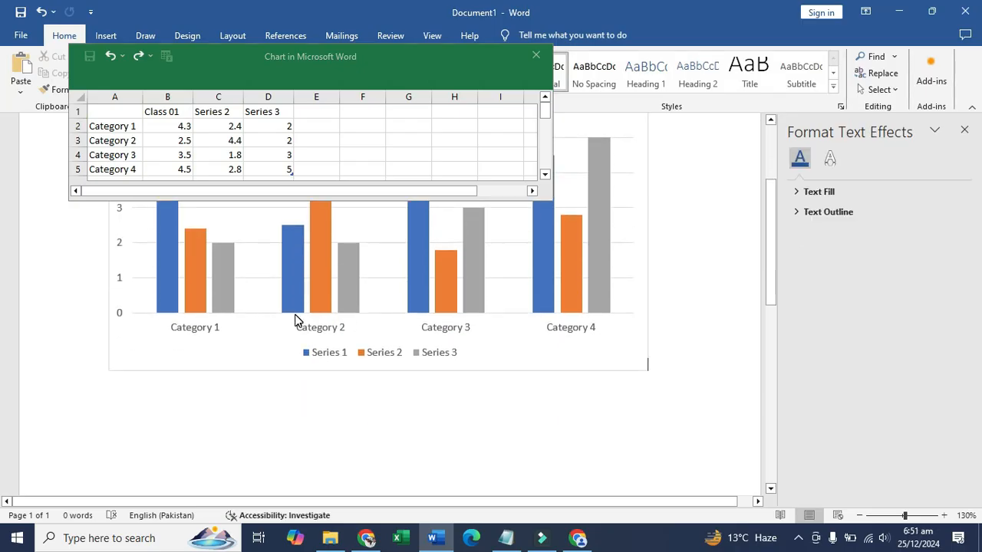
left_click(323, 353)
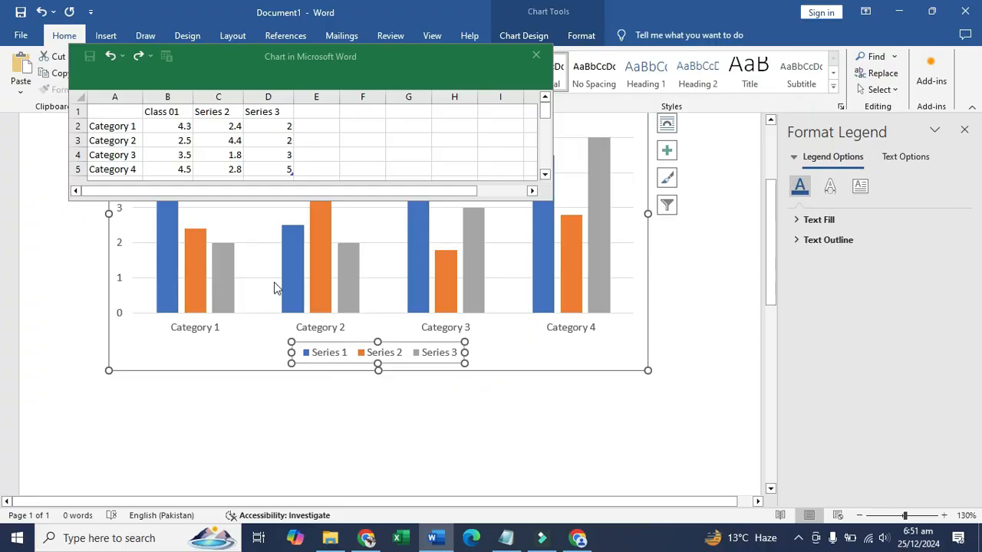
left_click(210, 112)
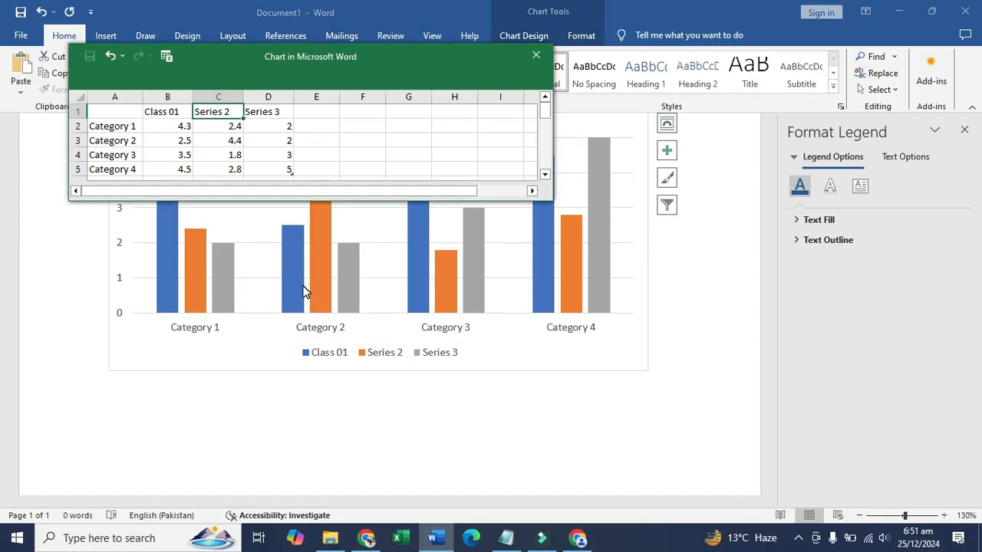
type("Class 02")
key("Tab")
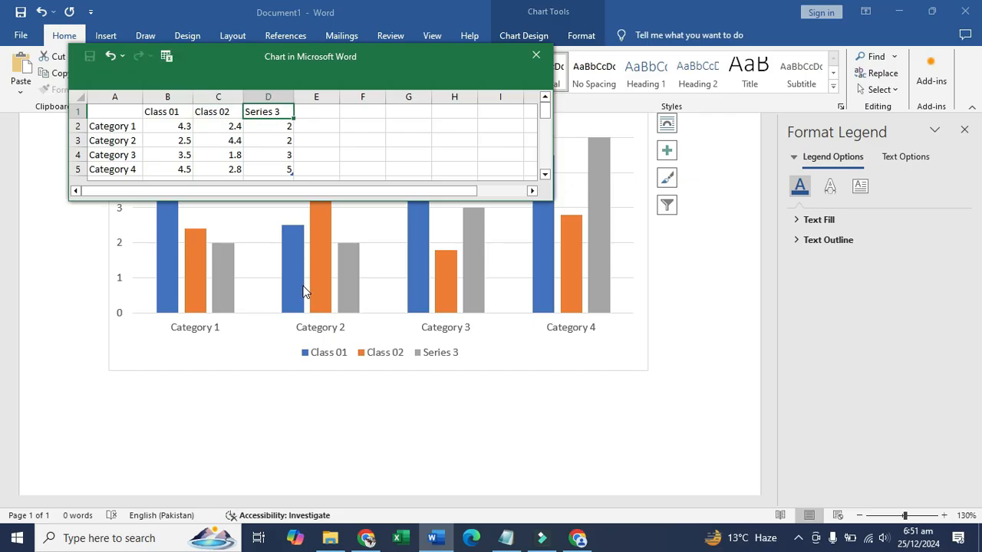
type("Class 03")
left_click(115, 129)
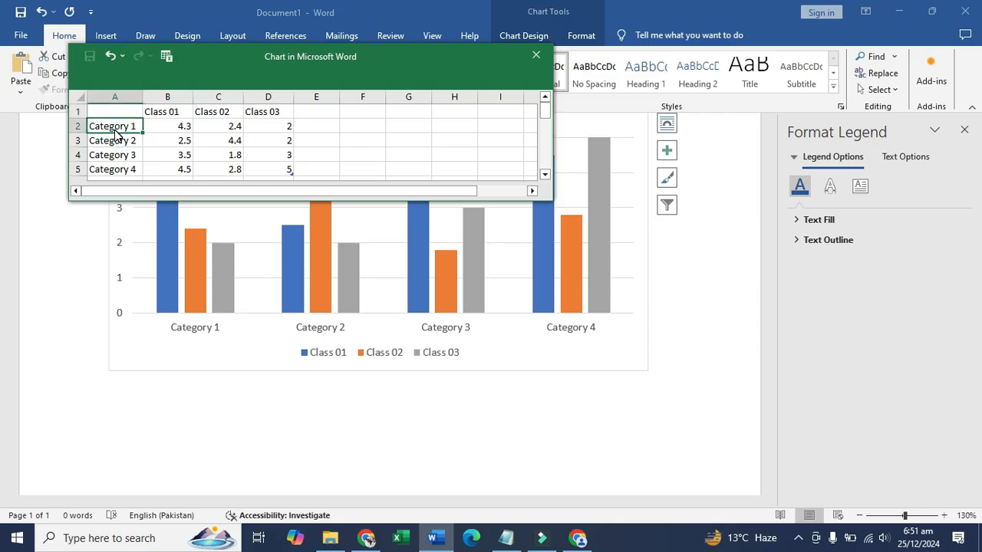
Set the Class 01 value for Category 1 to 5.5, keeping the data sheet clear of the edited columns
left_click(178, 128)
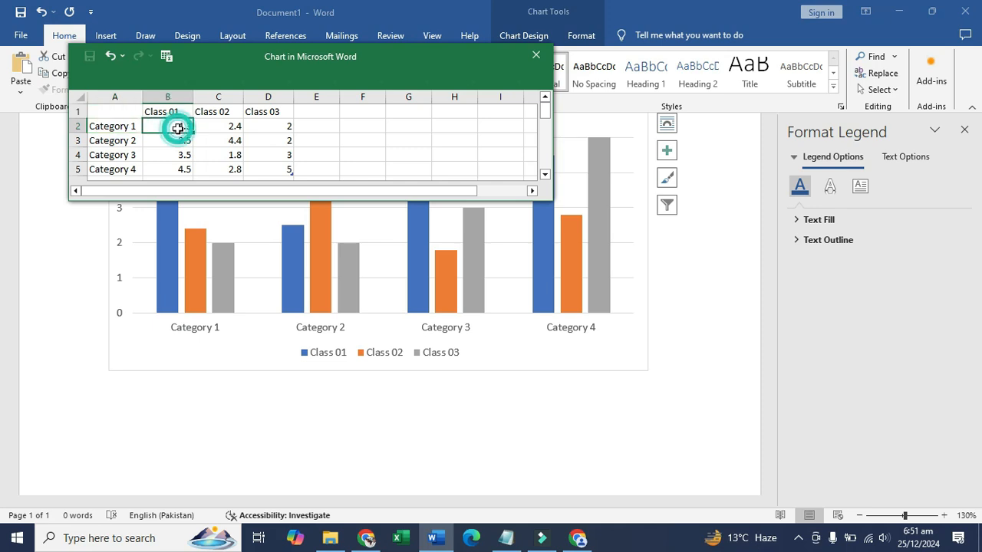
left_click_drag(315, 57, 729, 357)
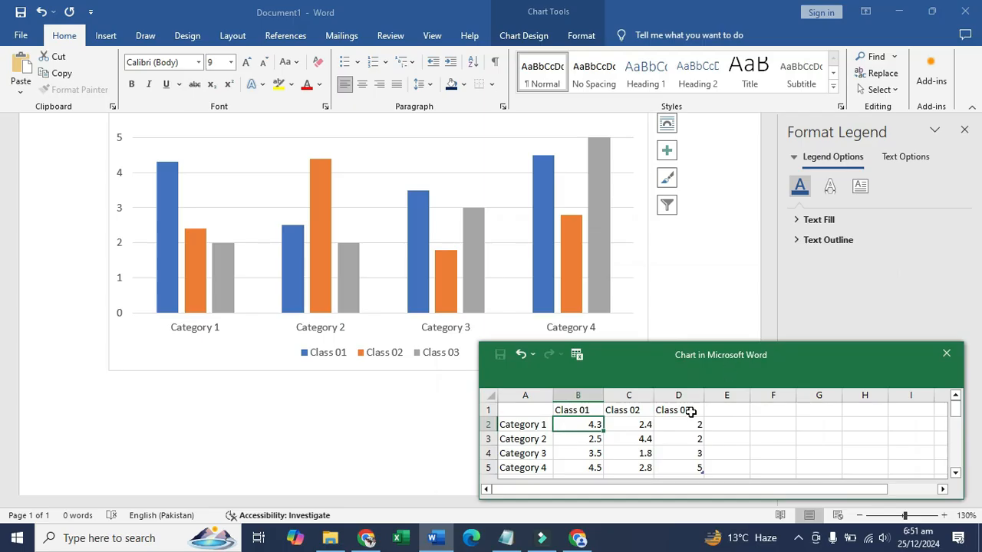
type("5.5")
key("Return")
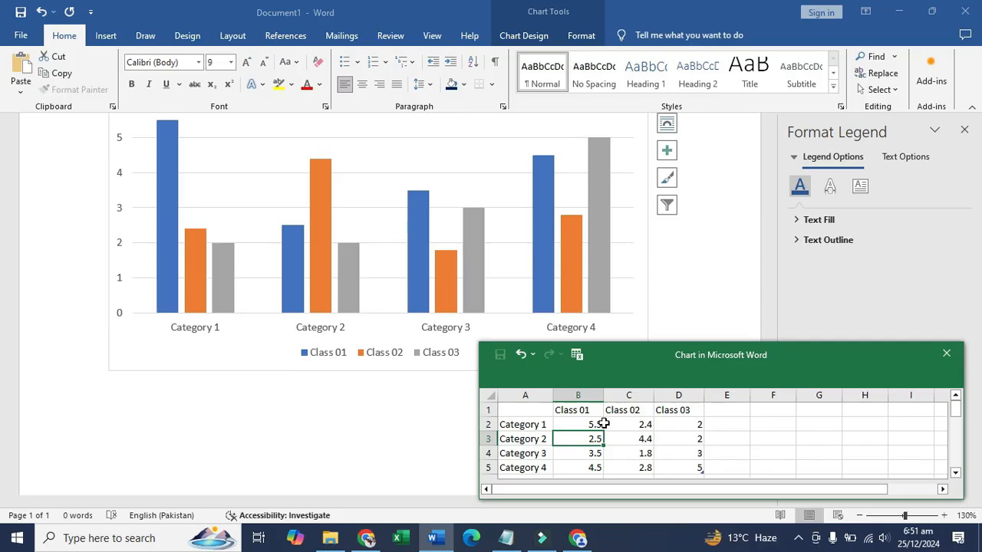
left_click_drag(669, 355, 703, 185)
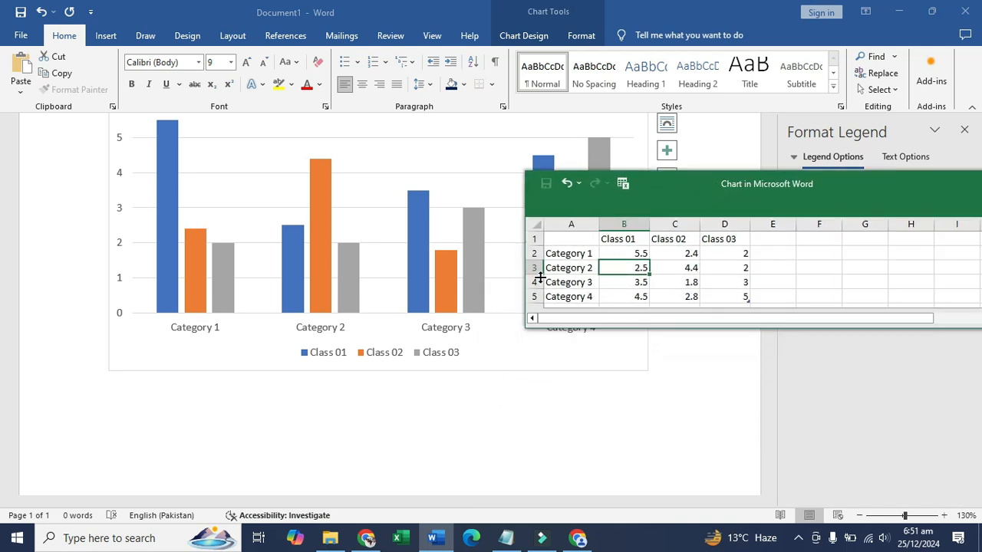
Insert a screen clipping of the full desktop area above the taskbar, try to move it lower, and undo the insertion
left_click(119, 35)
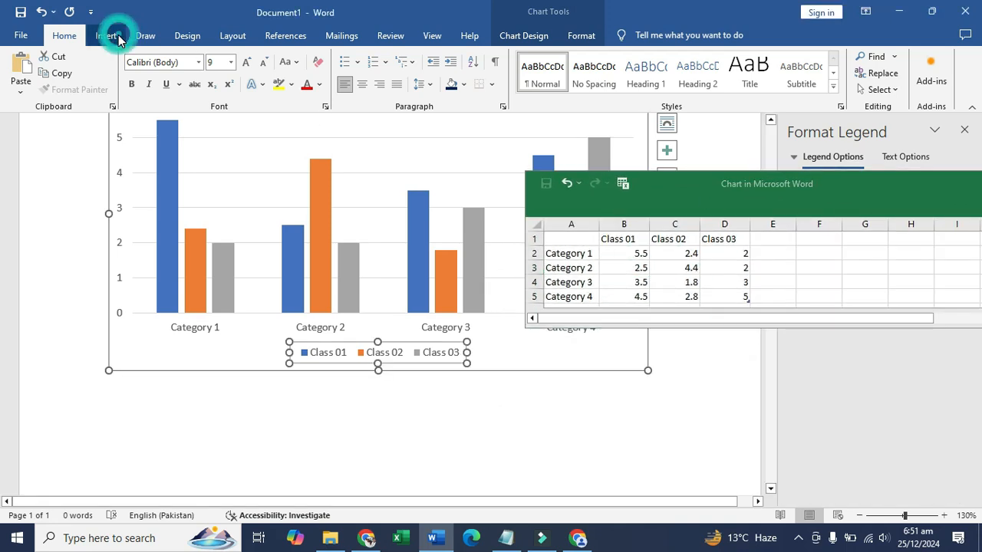
left_click(118, 35)
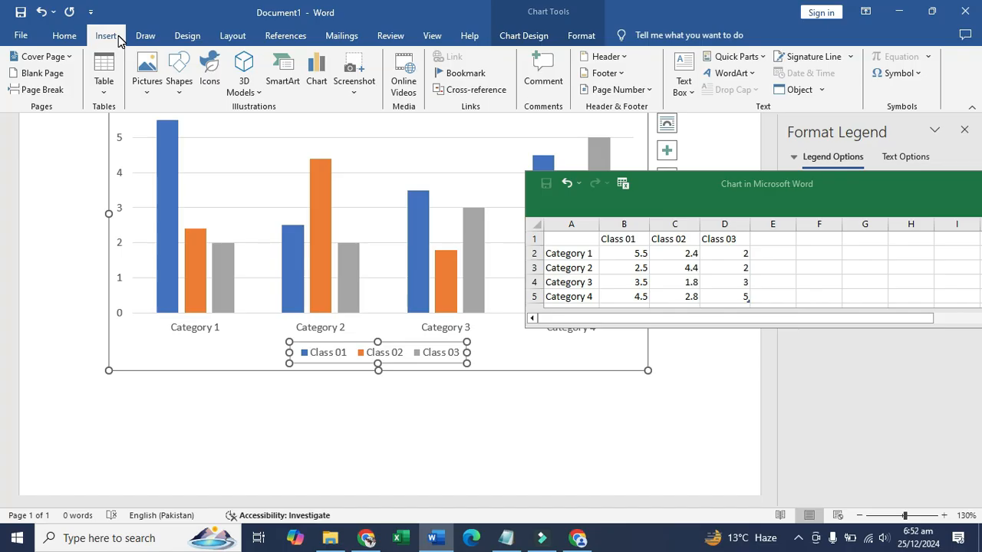
left_click(362, 94)
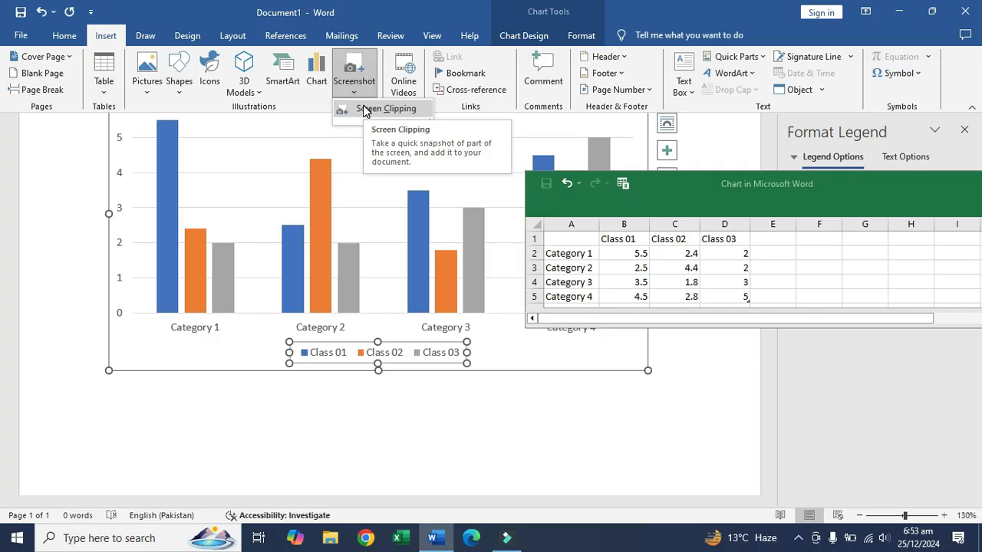
left_click(381, 109)
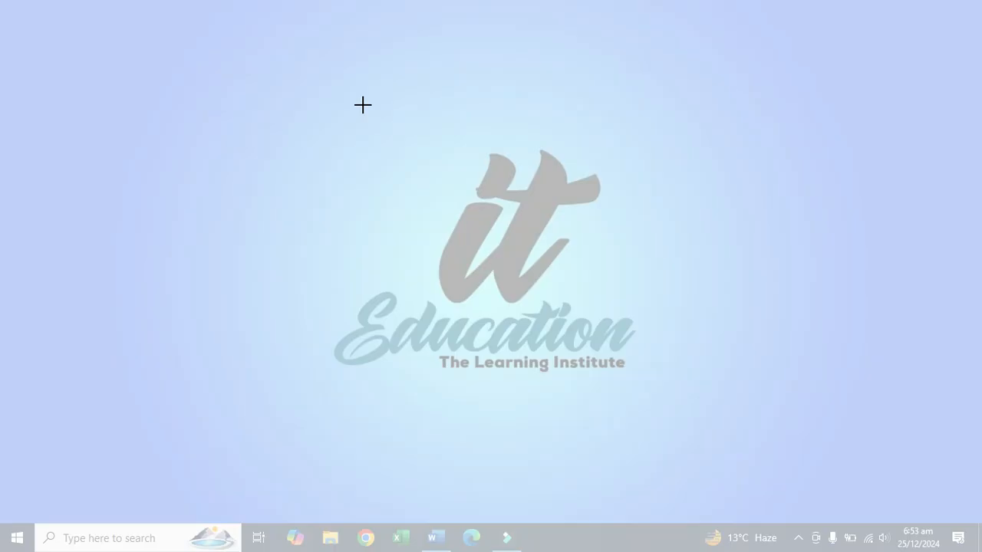
left_click_drag(1, 1, 979, 523)
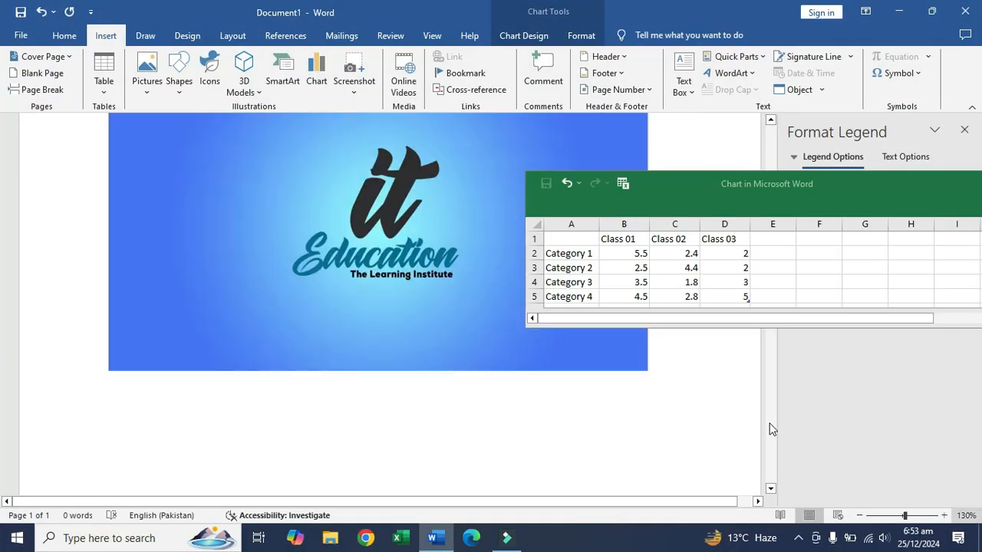
left_click_drag(467, 301, 470, 336)
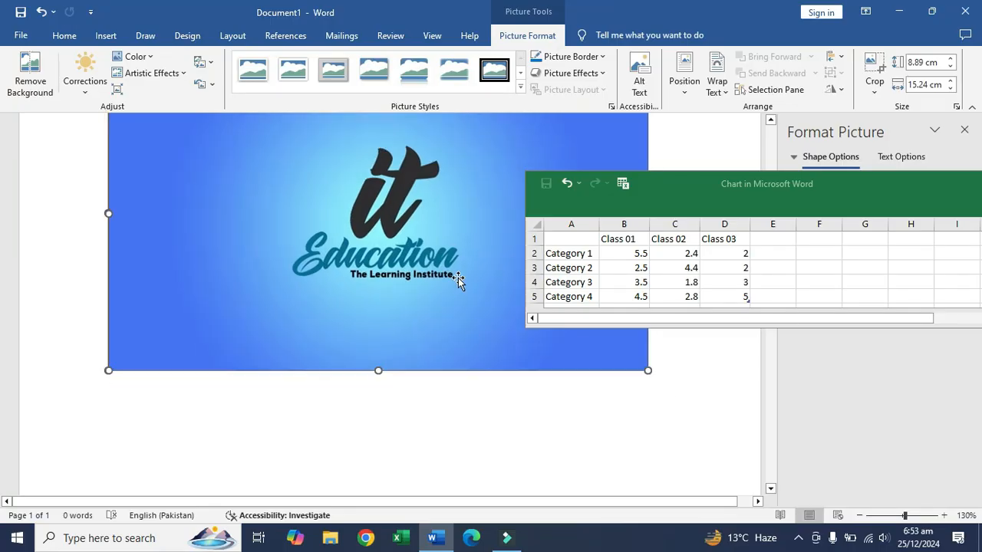
key("ctrl+z")
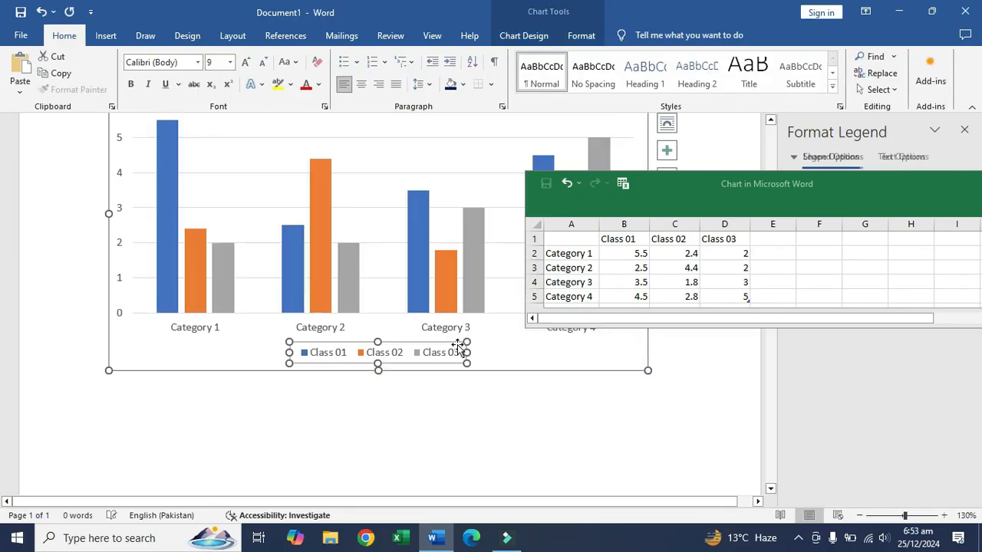
Insert a screen clipping of only the IT Education logo area of the desktop wallpaper
left_click(113, 36)
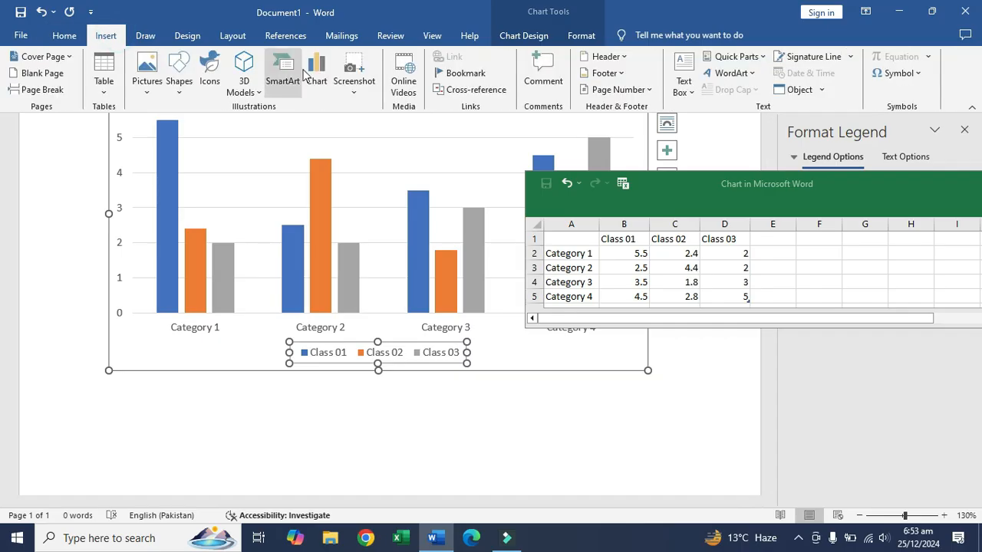
left_click(358, 96)
left_click(383, 109)
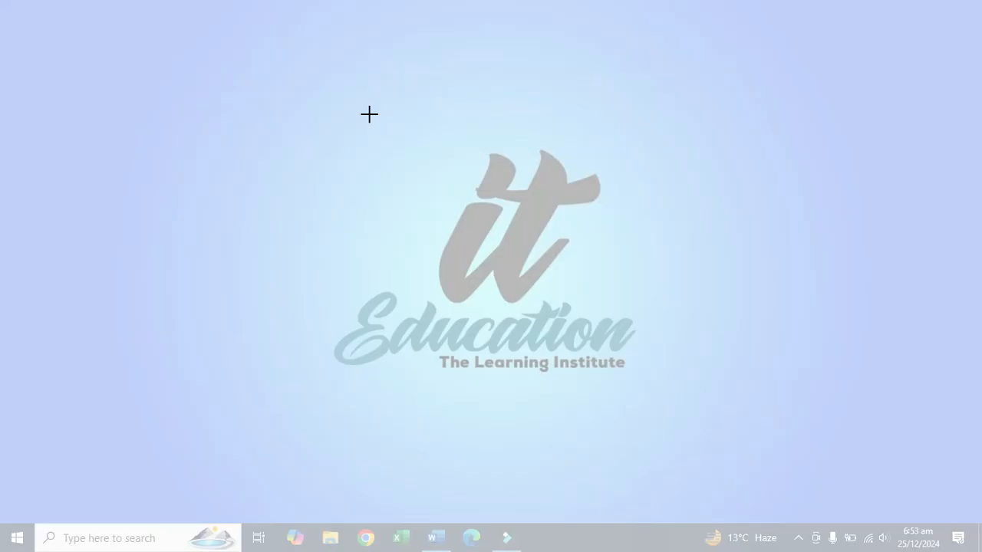
left_click_drag(340, 109, 680, 383)
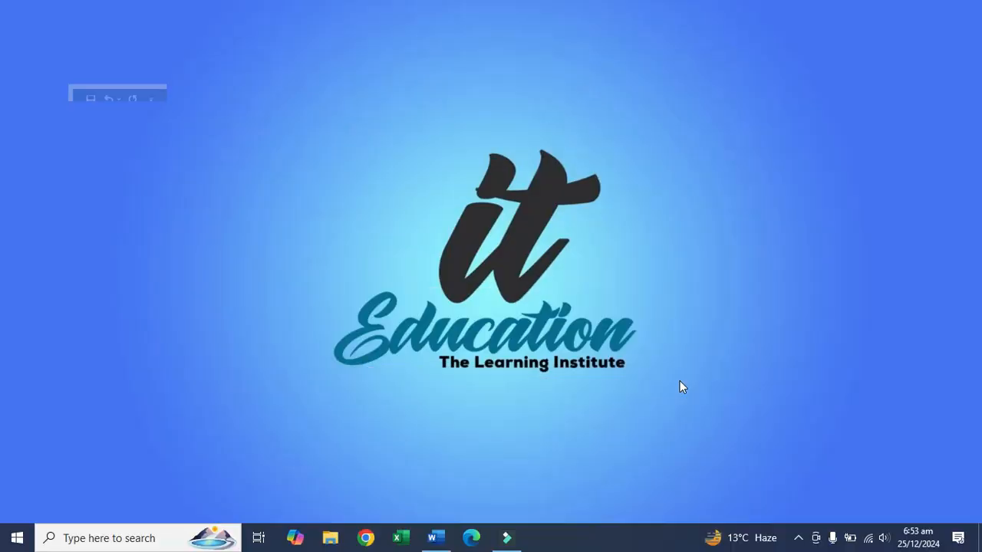
Try to move the logo clipping lower out of the chart and check its text-wrapping options
left_click_drag(374, 264, 401, 305)
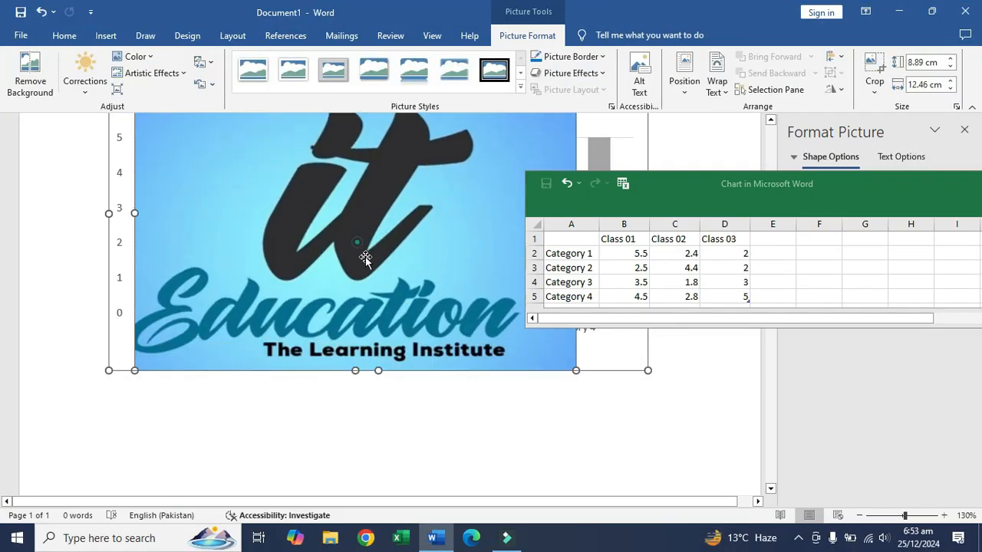
left_click_drag(351, 256, 387, 321)
left_click_drag(361, 281, 397, 358)
left_click_drag(399, 296, 348, 336)
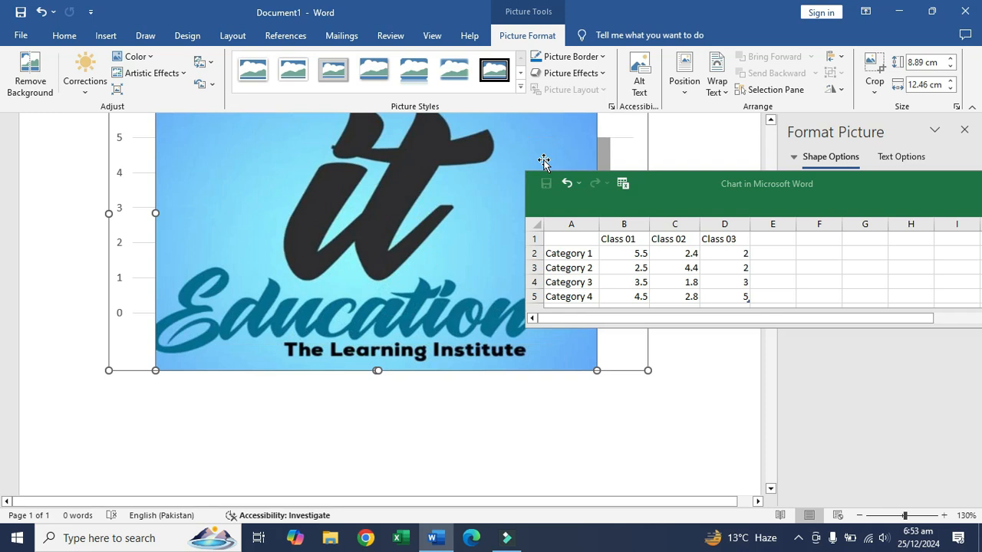
left_click(716, 92)
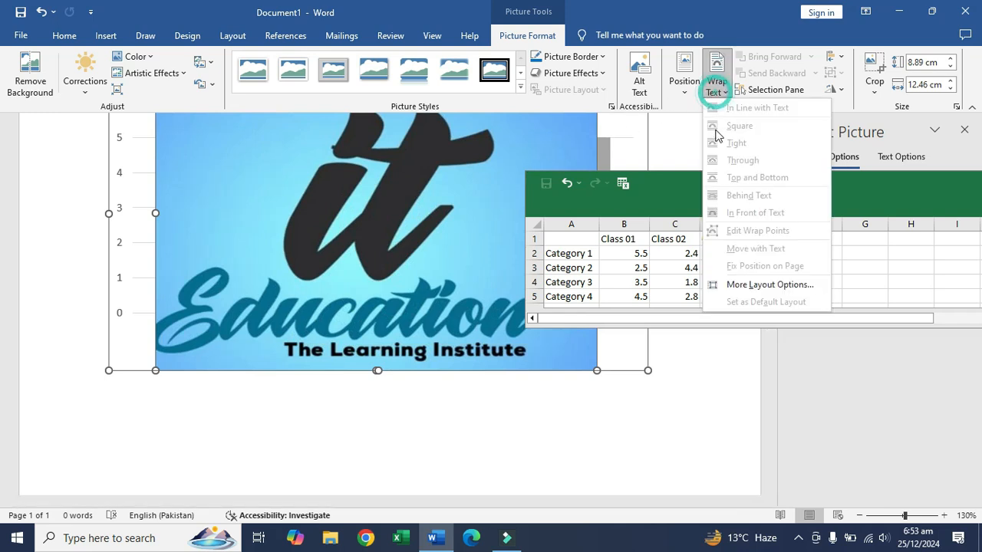
left_click(500, 152)
Delete the logo screen clipping from the chart after one more attempt to move it lower
left_click_drag(416, 278, 427, 349)
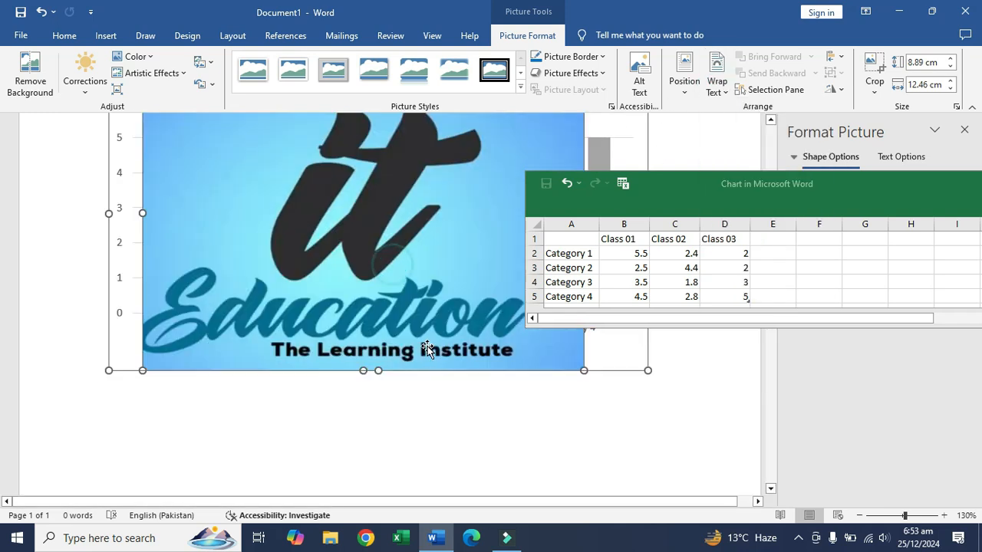
key("Delete")
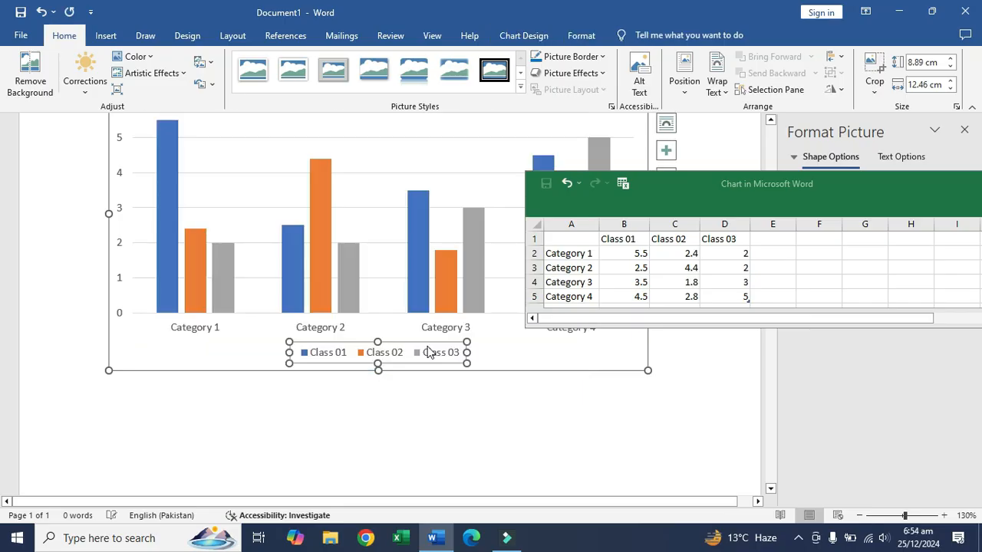
left_click(113, 38)
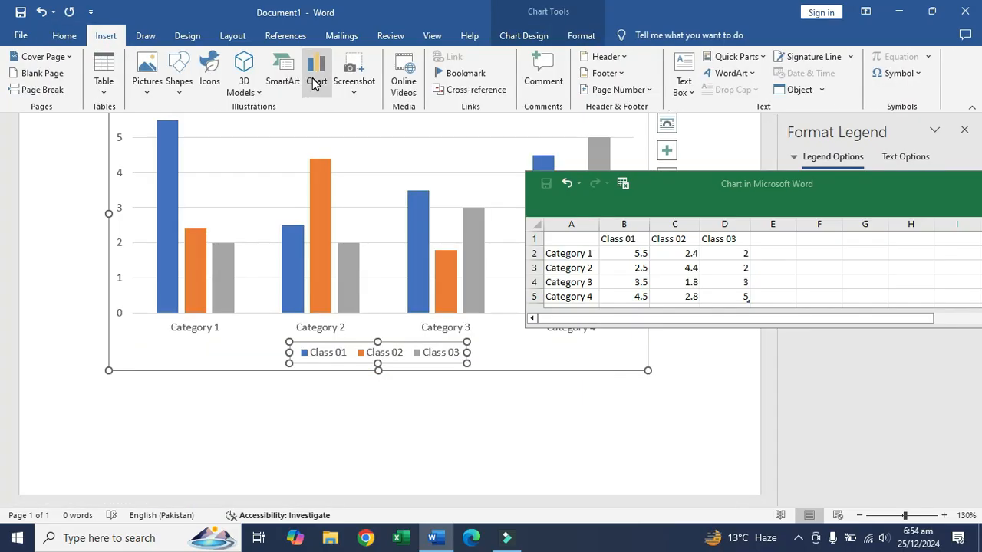